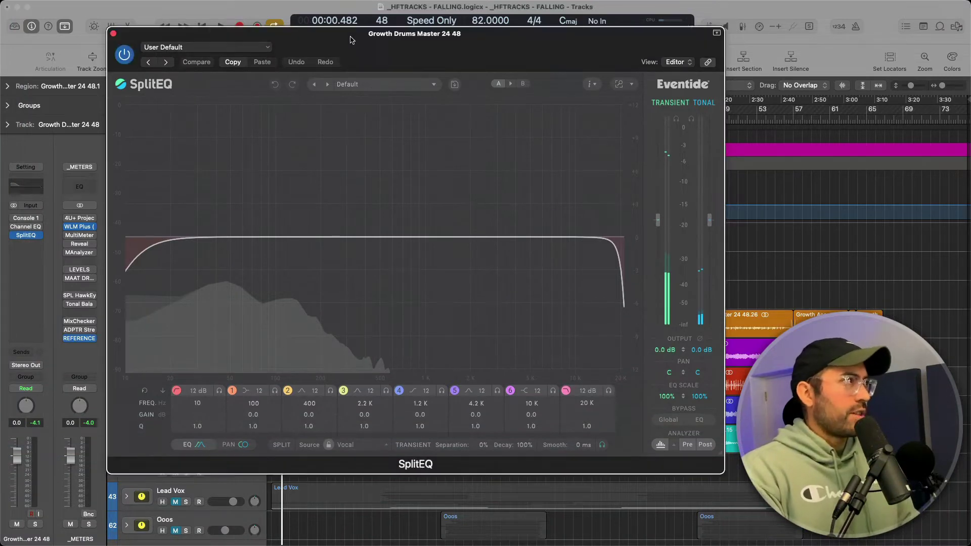
Step: Boost the drums' Channel EQ 75 Hz band to +16.3 dB, then disable the band and bypass the EQ
key("super+w")
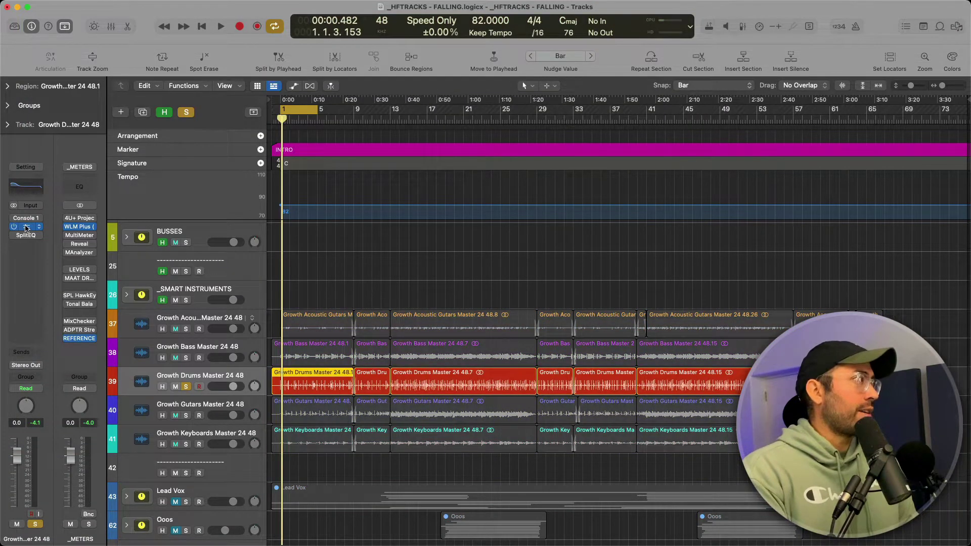
left_click(25, 227)
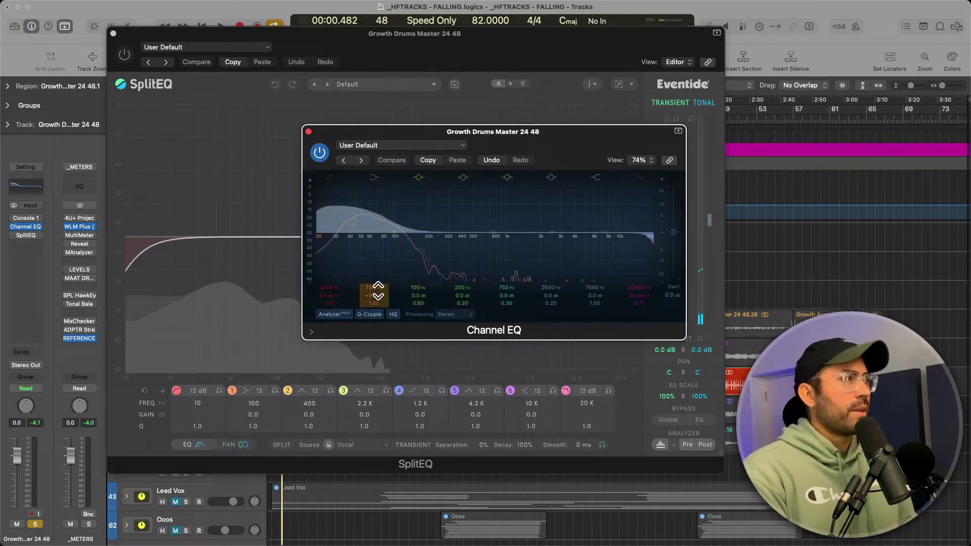
left_click_drag(380, 216, 381, 212)
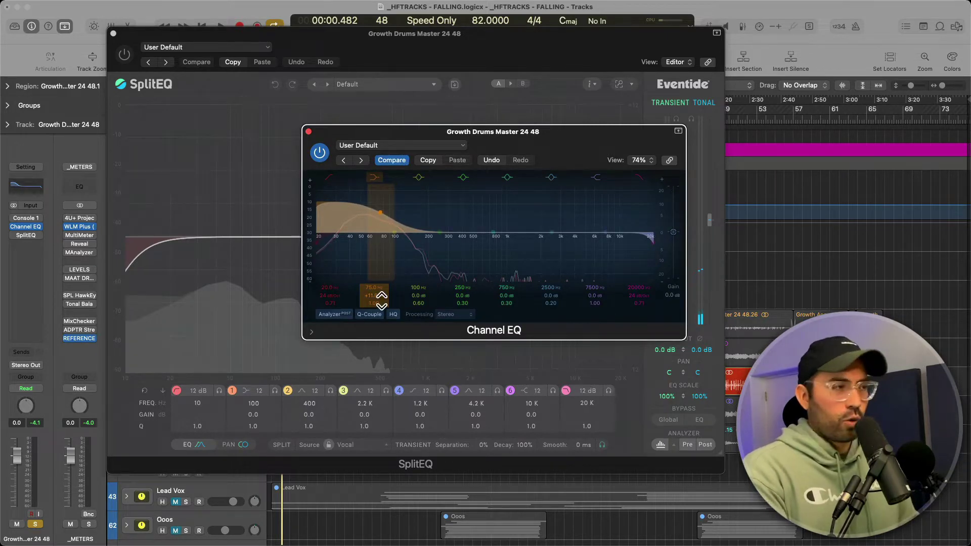
left_click_drag(382, 300, 382, 294)
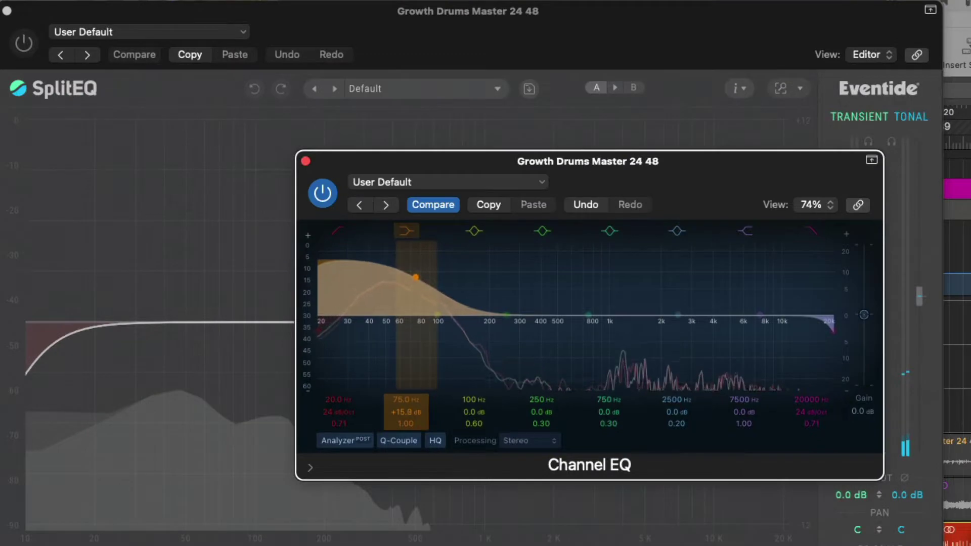
left_click_drag(412, 420, 411, 418)
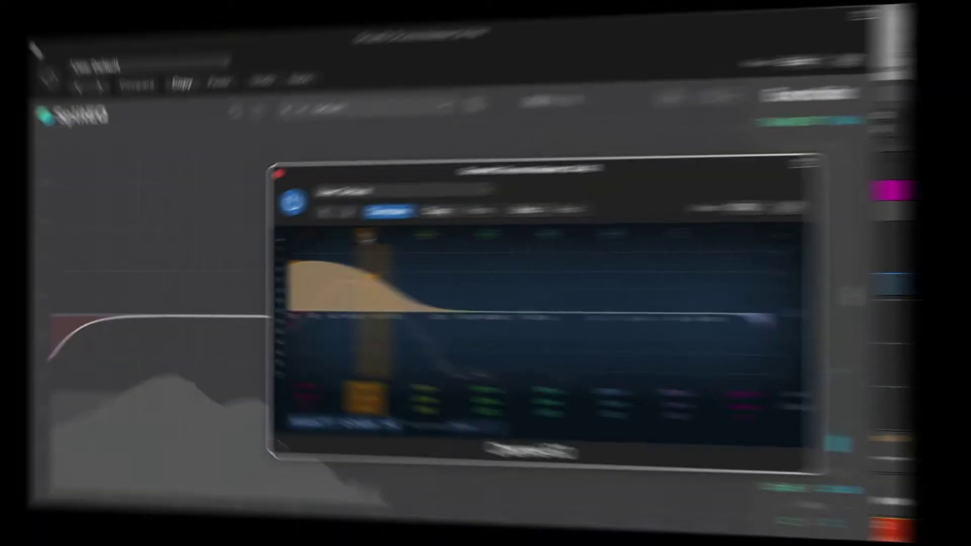
left_click(414, 232)
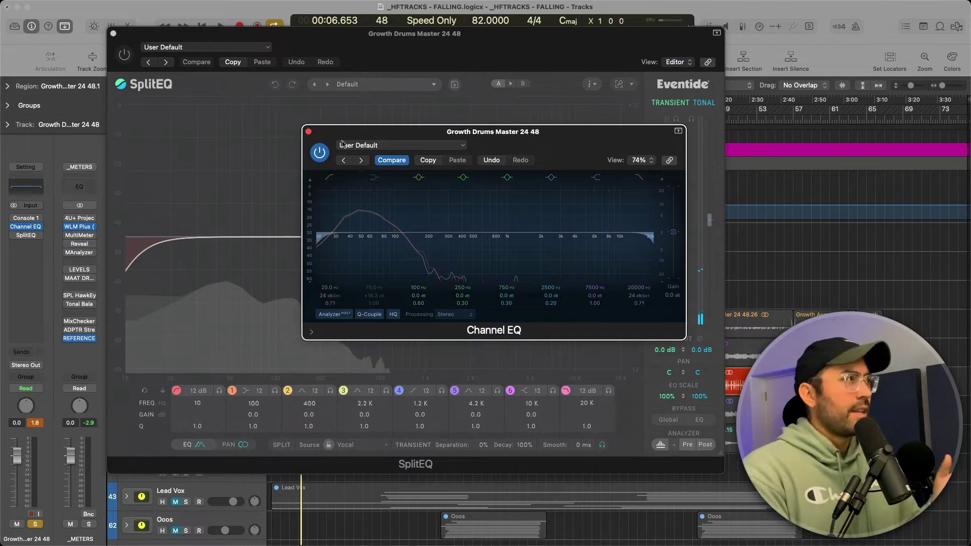
left_click(319, 152)
Step: Close Channel EQ and switch SplitEQ on for the drums
left_click(308, 132)
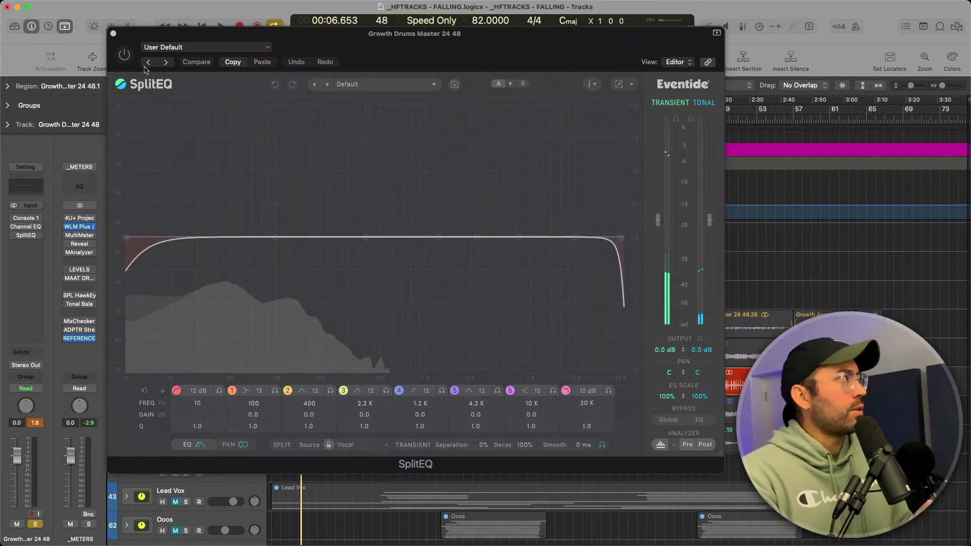
left_click(125, 55)
left_click_drag(127, 33, 180, 67)
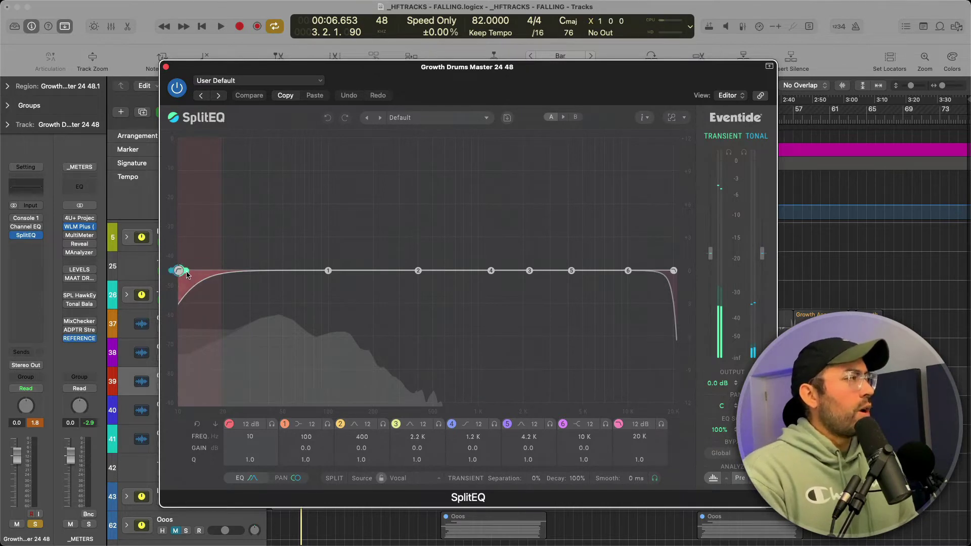
Step: Set SplitEQ's transient low cut to 54 Hz with Q 3.8 and the tonal low cut to 30 Hz, then play
left_click_drag(186, 274, 257, 277)
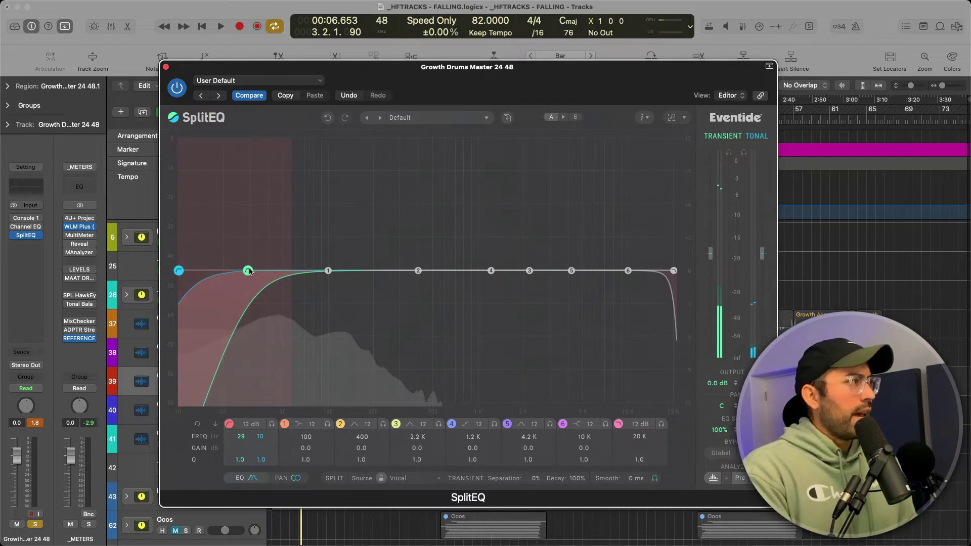
left_click_drag(250, 272, 289, 219)
left_click_drag(178, 271, 250, 271)
left_click(288, 271)
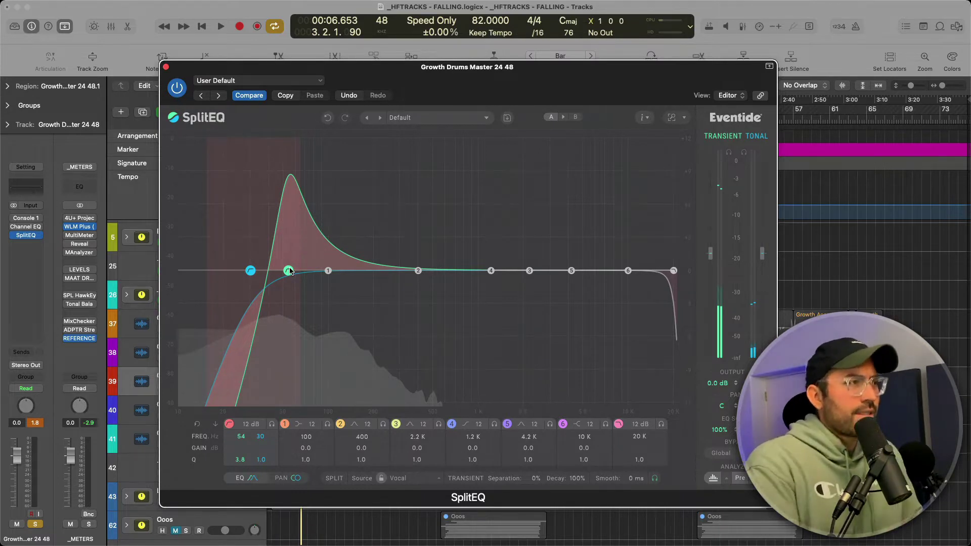
key("space")
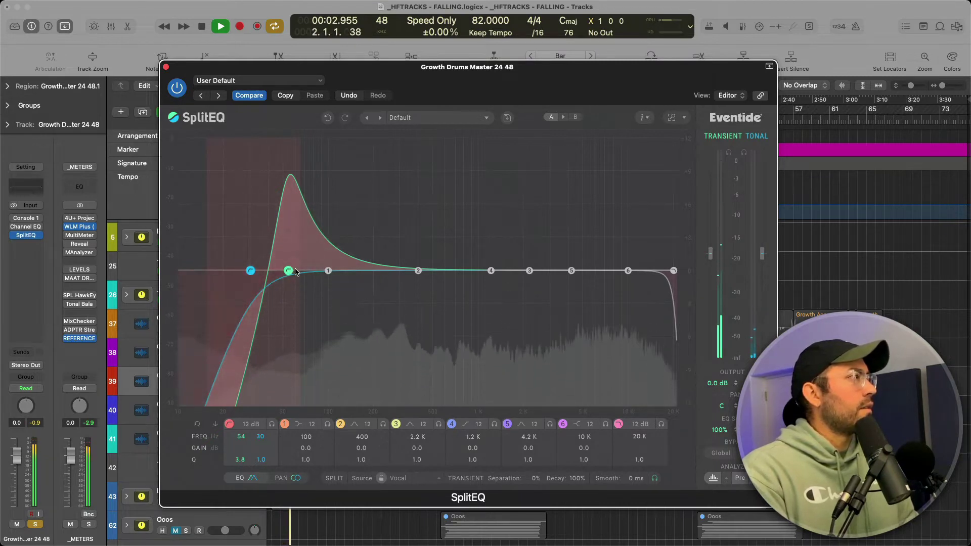
Step: Boost band 1's drum transients by 3.6 dB at 159 Hz and replay to compare
key("space")
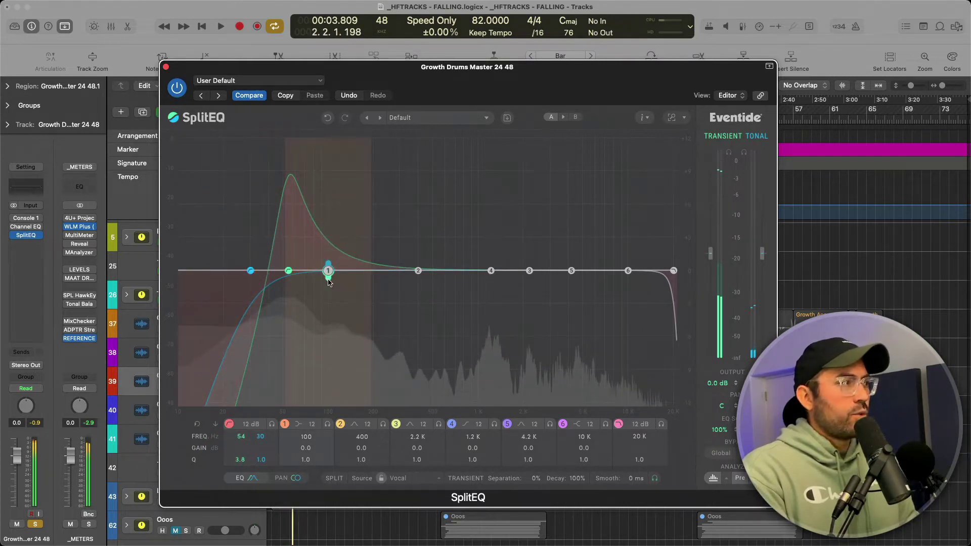
left_click_drag(329, 282, 358, 245)
key("space")
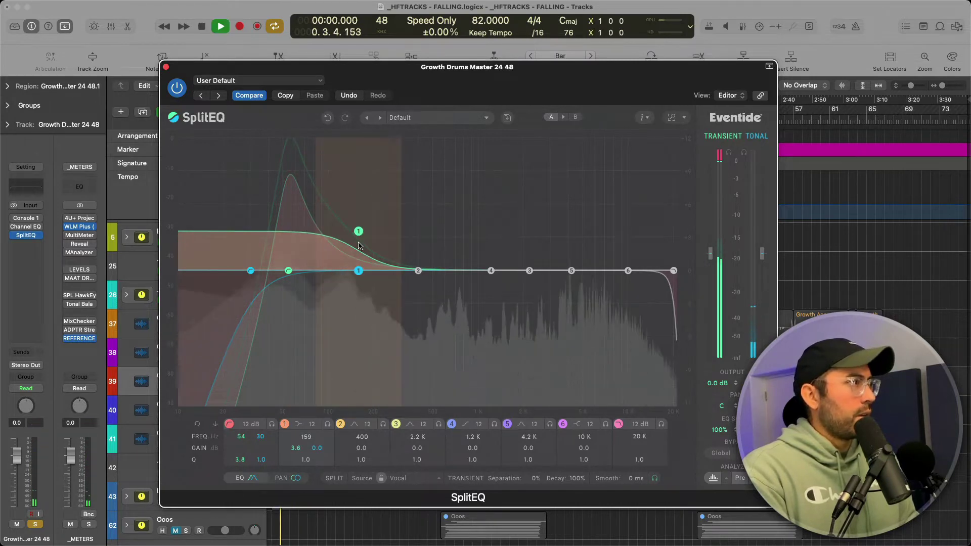
left_click_drag(501, 95, 454, 99)
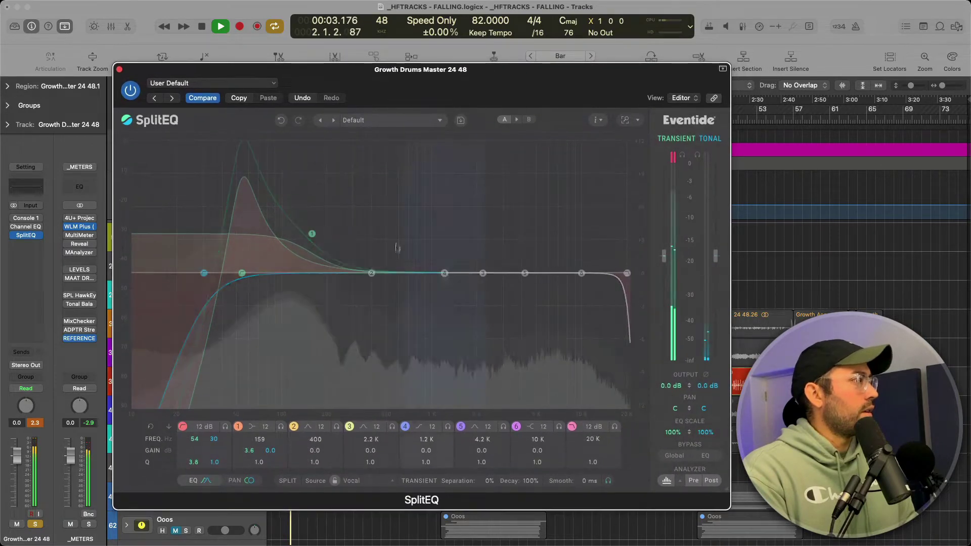
key("space")
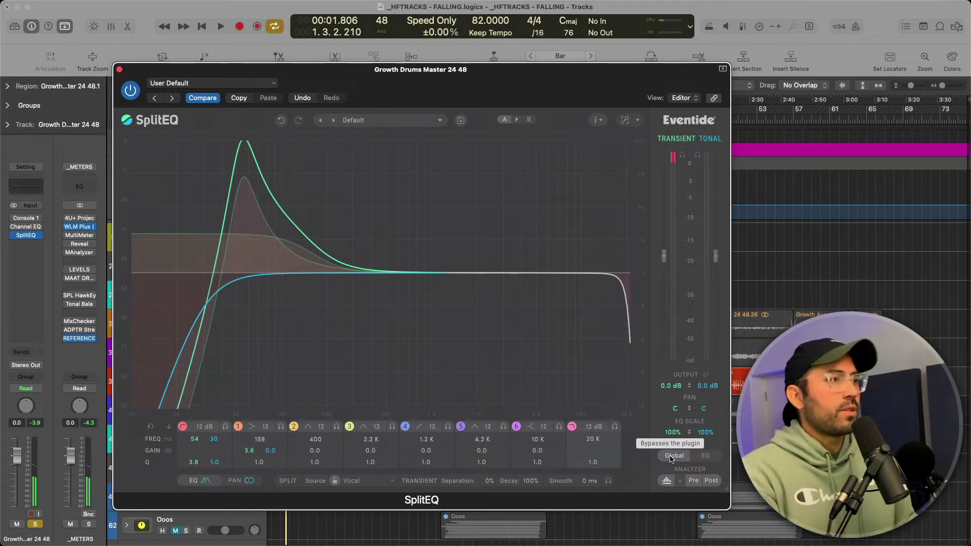
key("space")
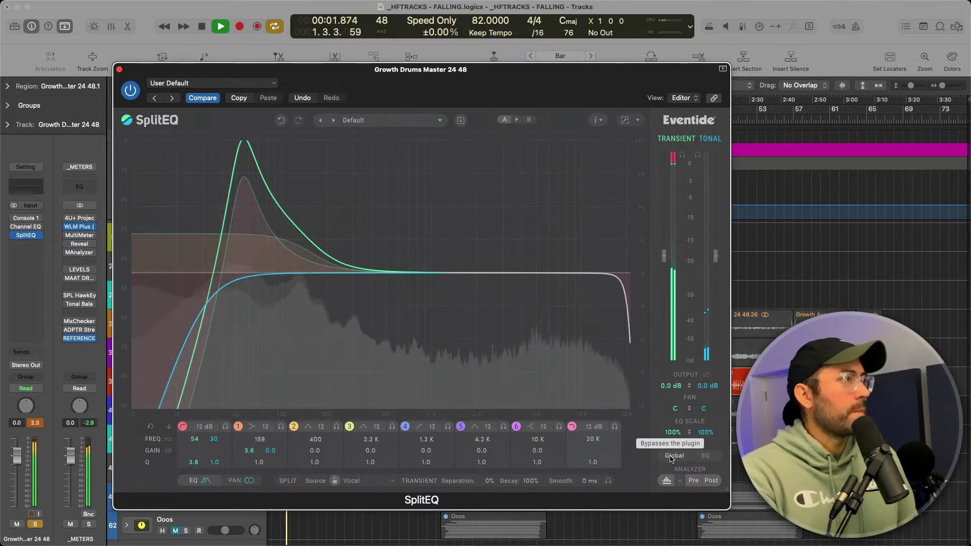
Step: Pull SplitEQ's Transient output fader down to -1.2 dB and replay the drums to compare
key("space")
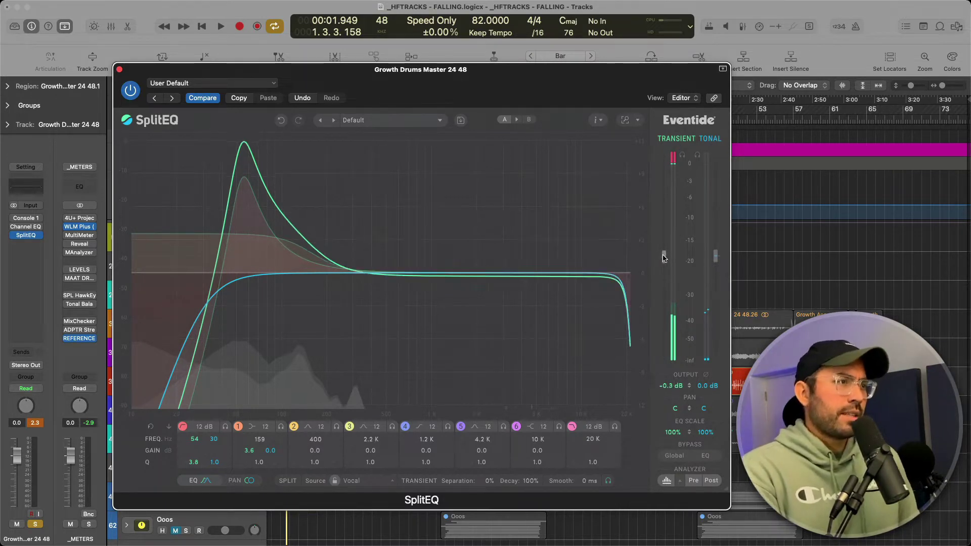
left_click_drag(664, 257, 665, 261)
key("space")
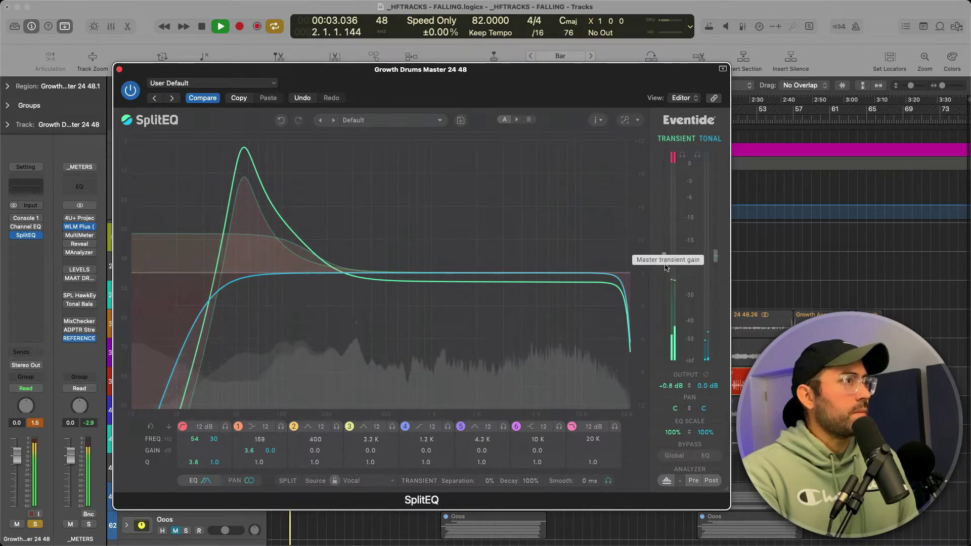
left_click_drag(664, 259, 664, 264)
key("space")
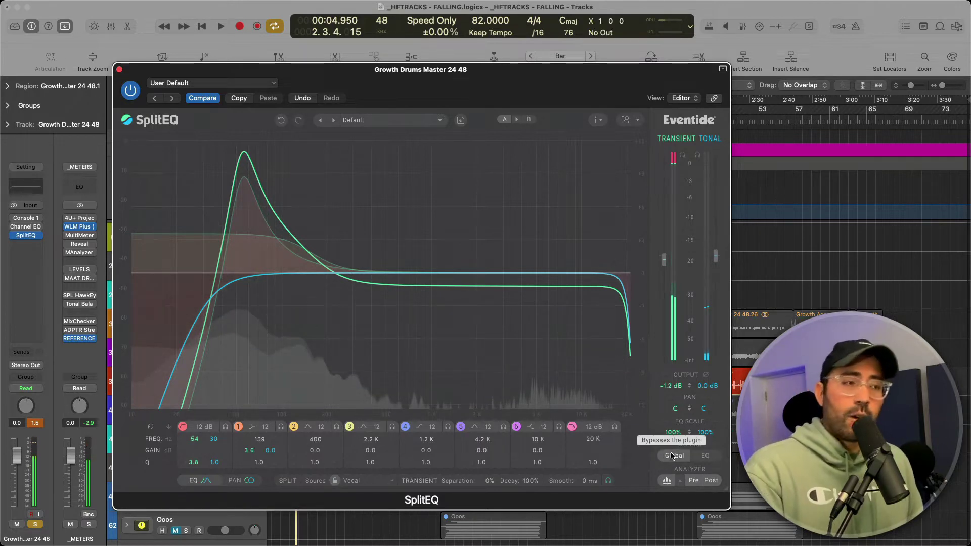
key("Return")
key("space")
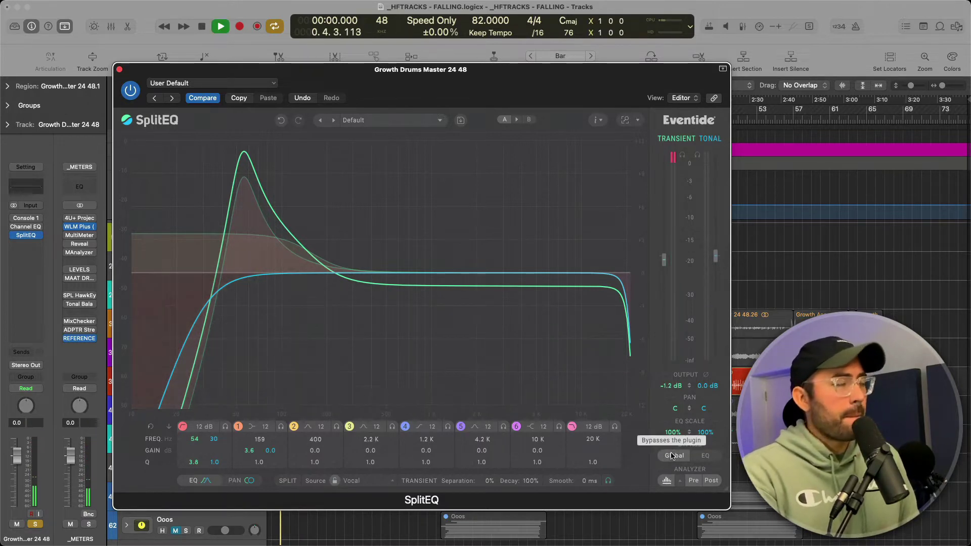
key("space")
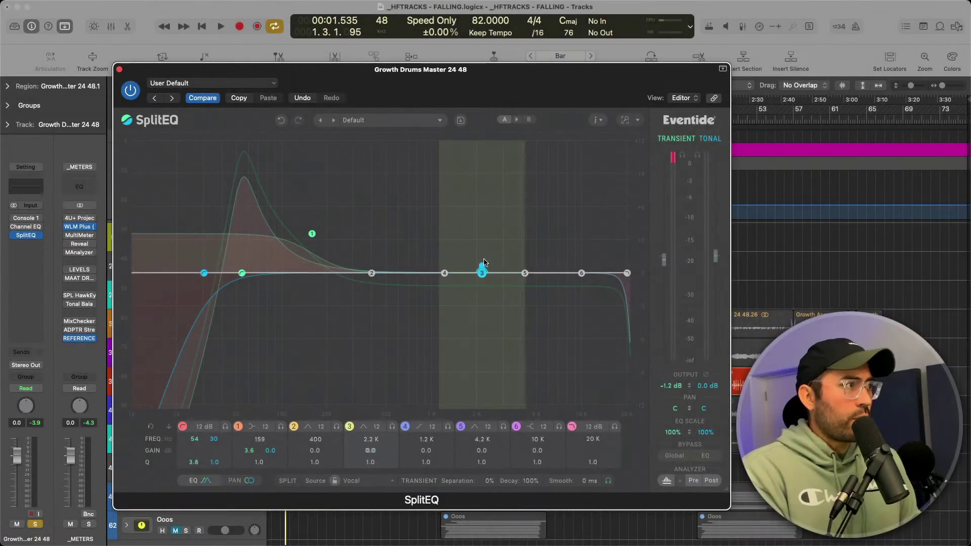
Step: Give band 3 a tonal-only 10.5 dB boost near 1.2 kHz with a broad Q of 0.5
left_click_drag(484, 263, 490, 168)
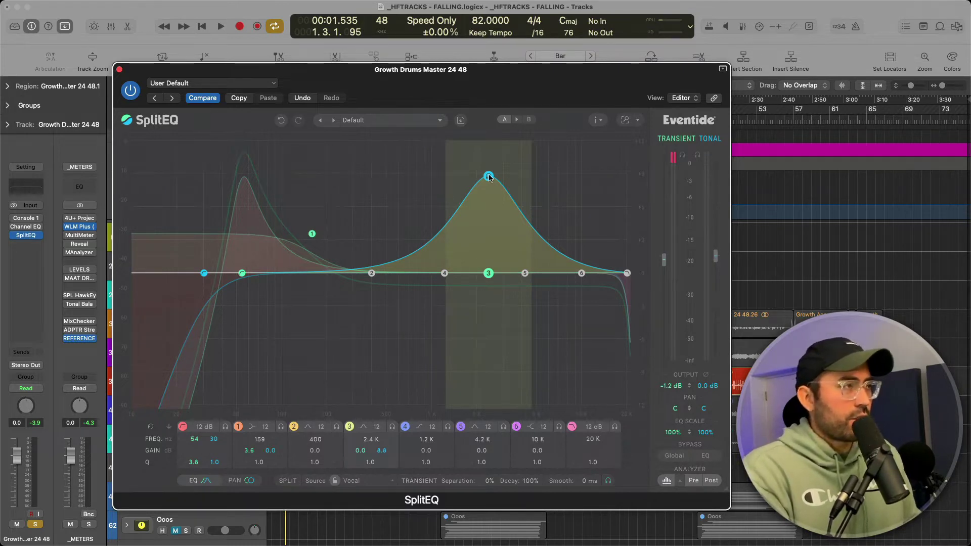
key("space")
left_click_drag(488, 176, 431, 147)
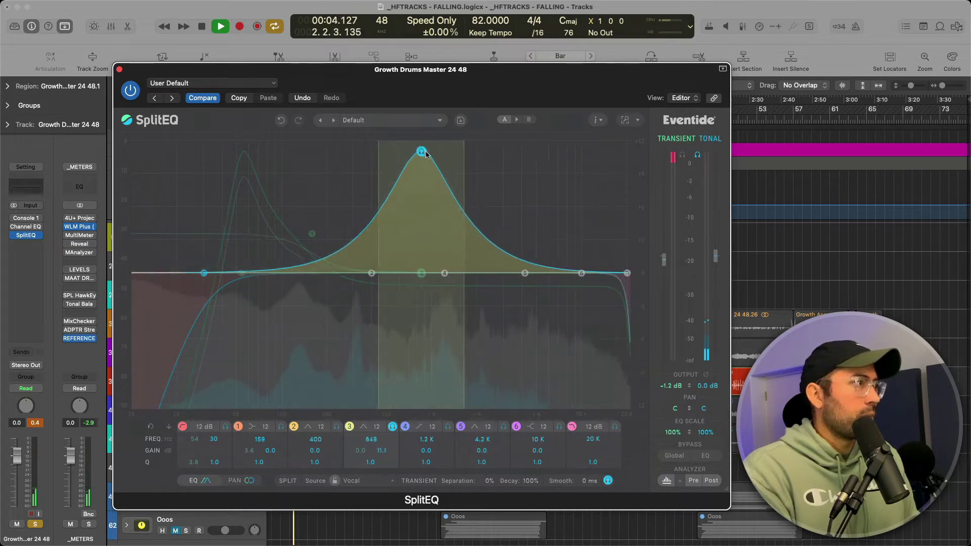
left_click_drag(427, 155, 453, 160)
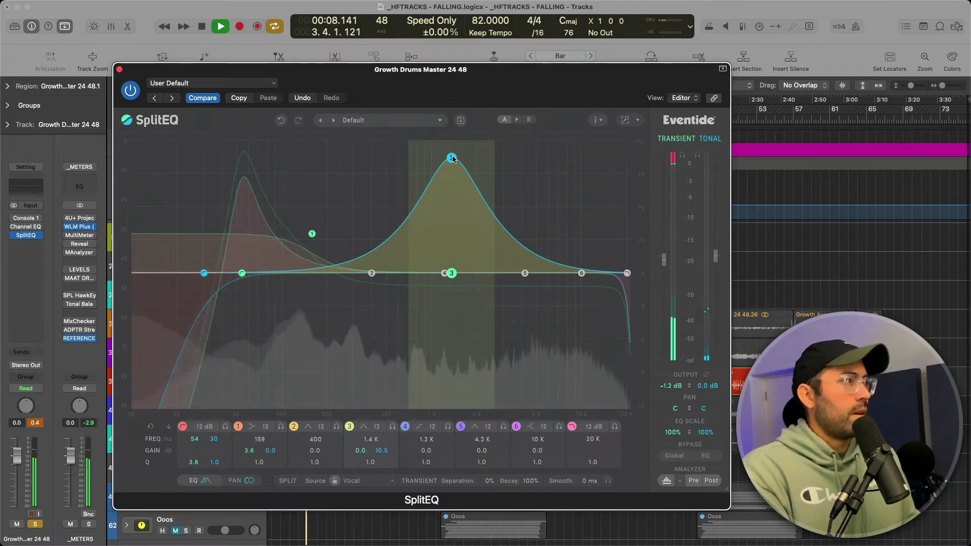
key("space")
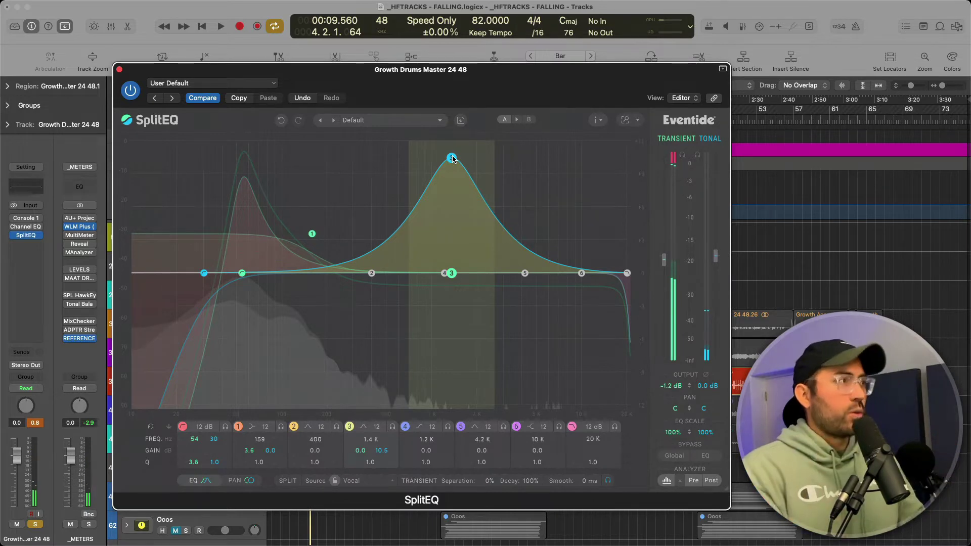
scroll(452, 159, "down", 5)
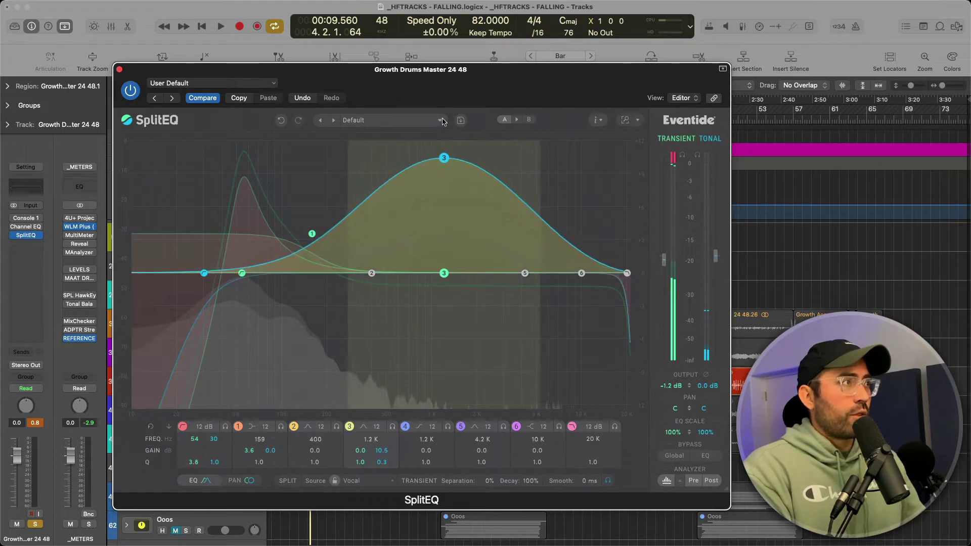
scroll(442, 157, "up", 5)
scroll(441, 158, "down", 5)
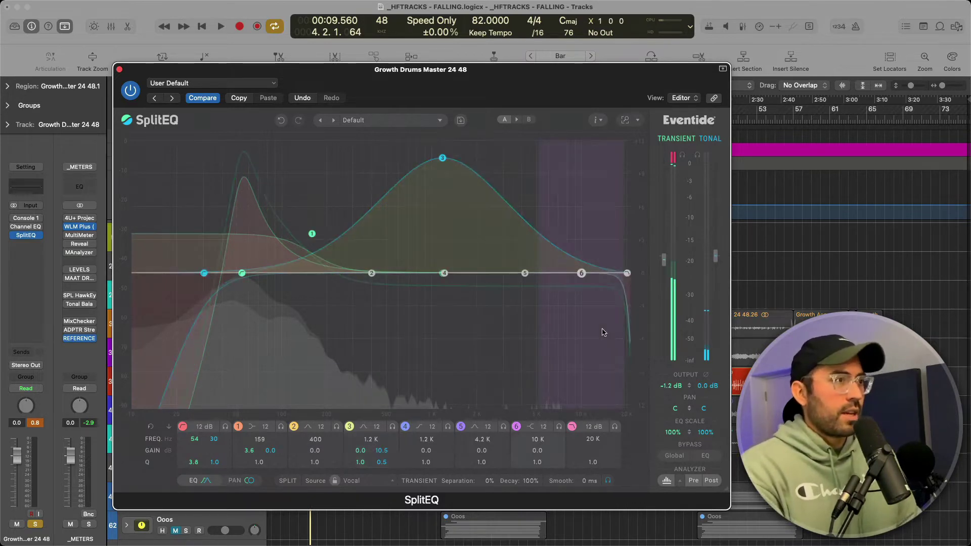
Step: Play the drums twice through the boosted SplitEQ, stopping playback after each pass
key("space")
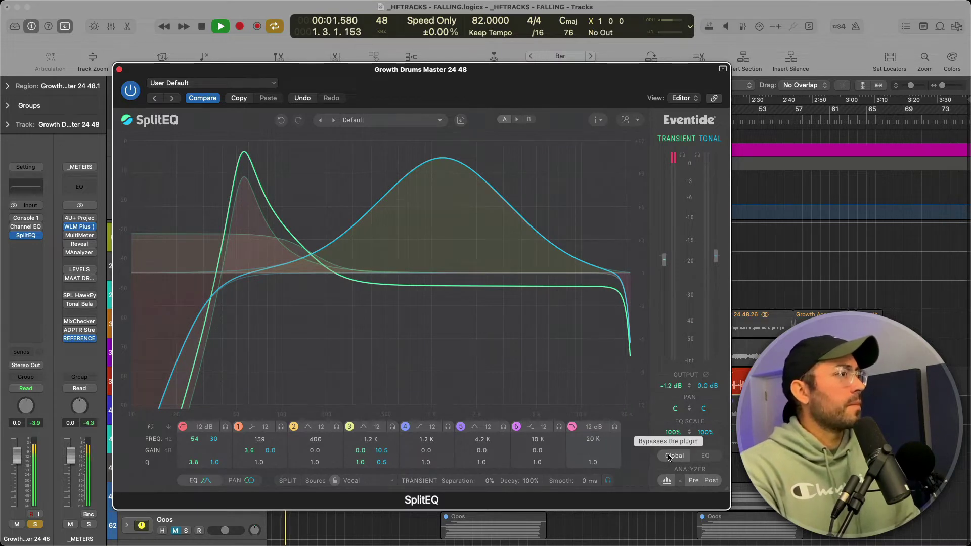
key("space")
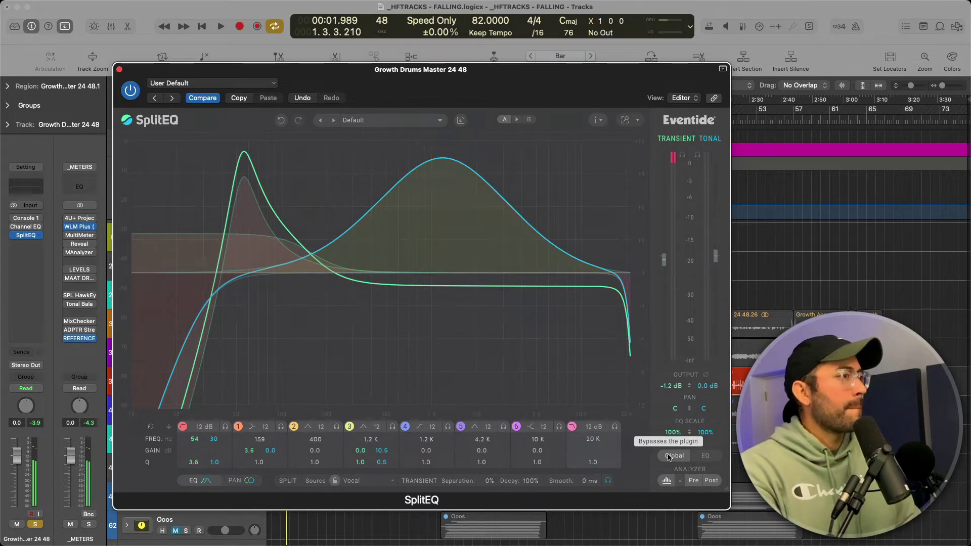
key("space")
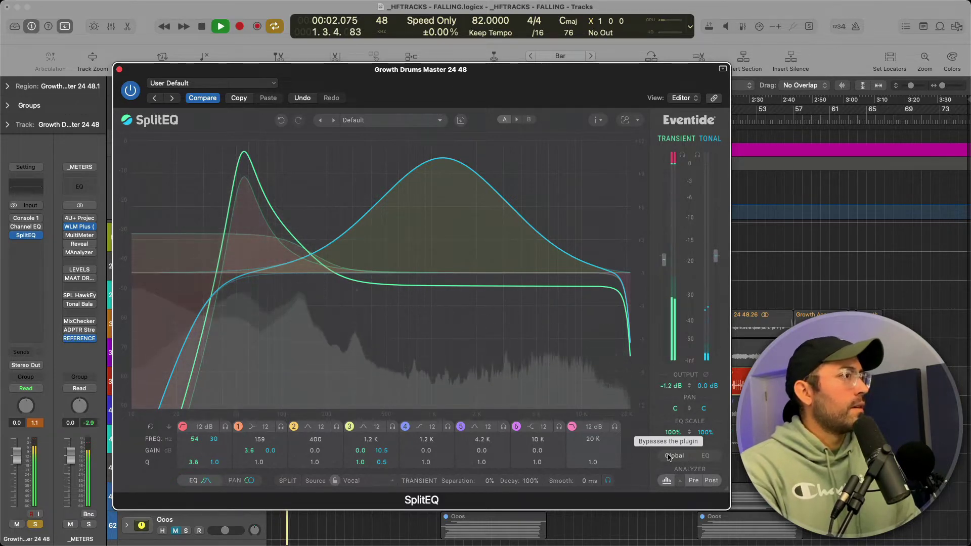
key("space")
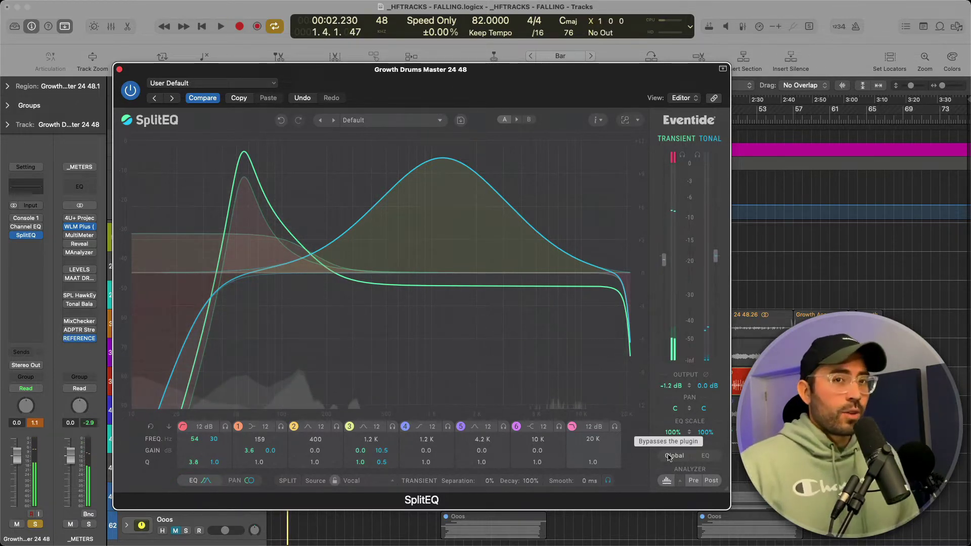
Step: Unsolo the drums, solo Growth Acoustic, open its SplitEQ and listen to the guitars
key("super+w")
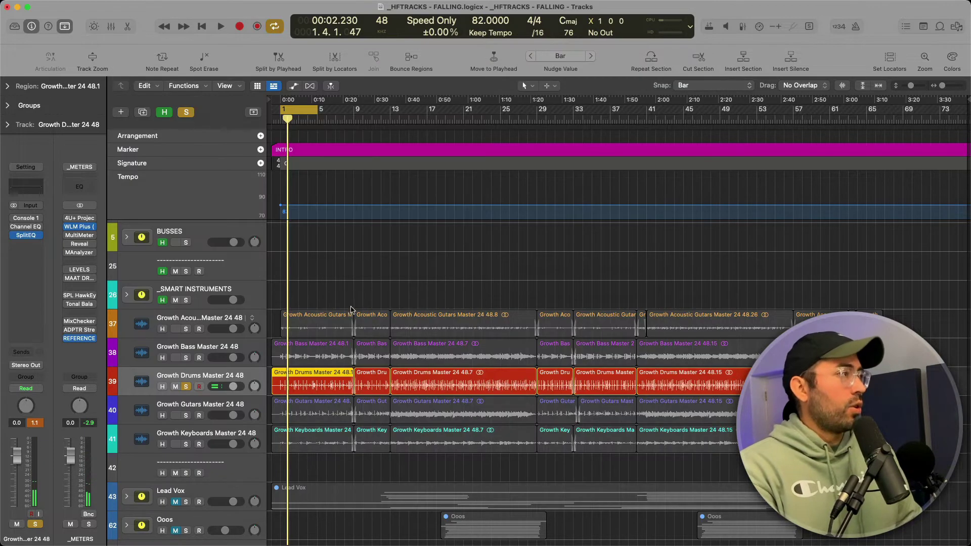
left_click(185, 386)
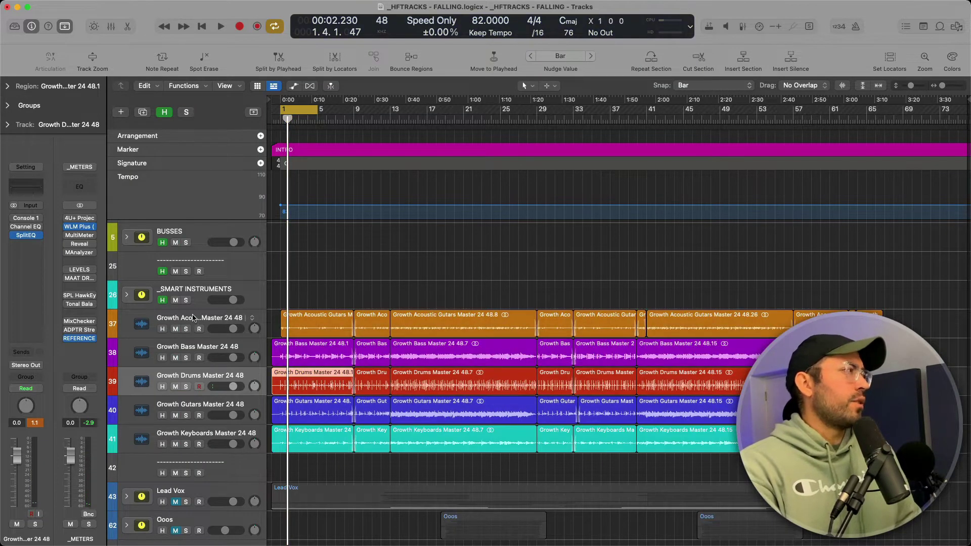
left_click(193, 318)
left_click(186, 329)
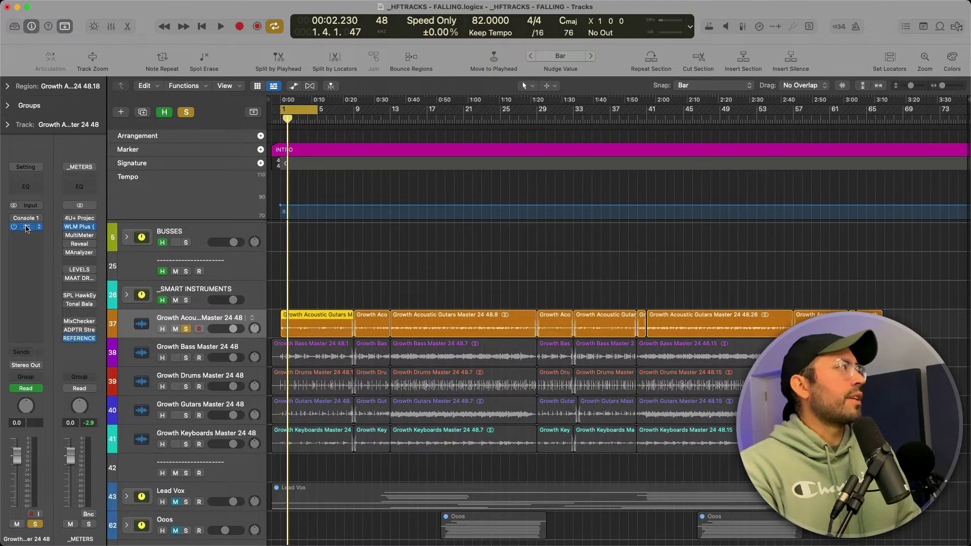
left_click(26, 229)
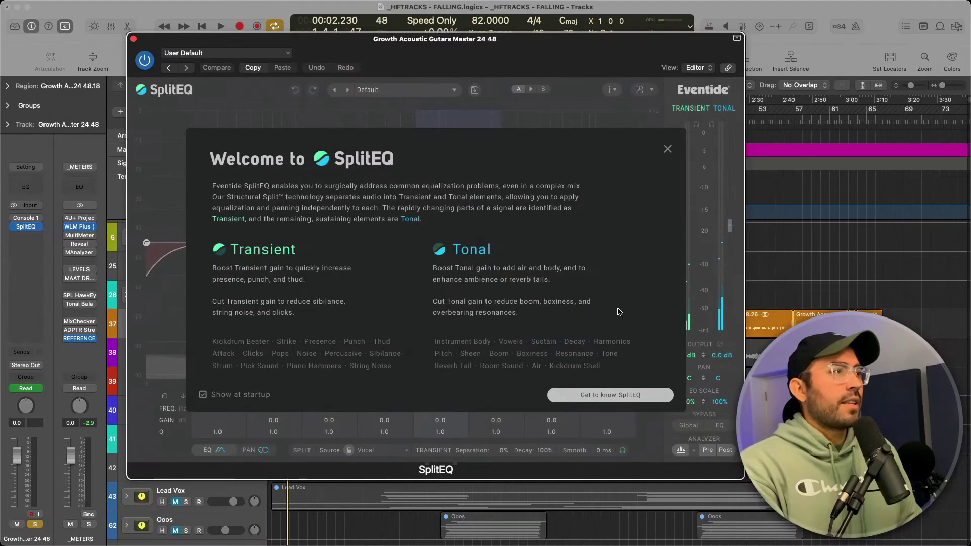
left_click(667, 149)
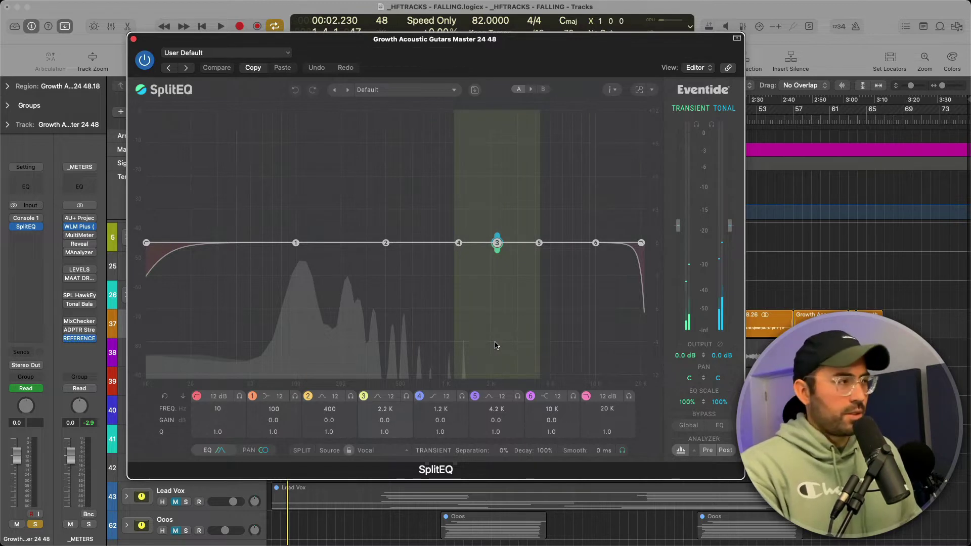
key("space")
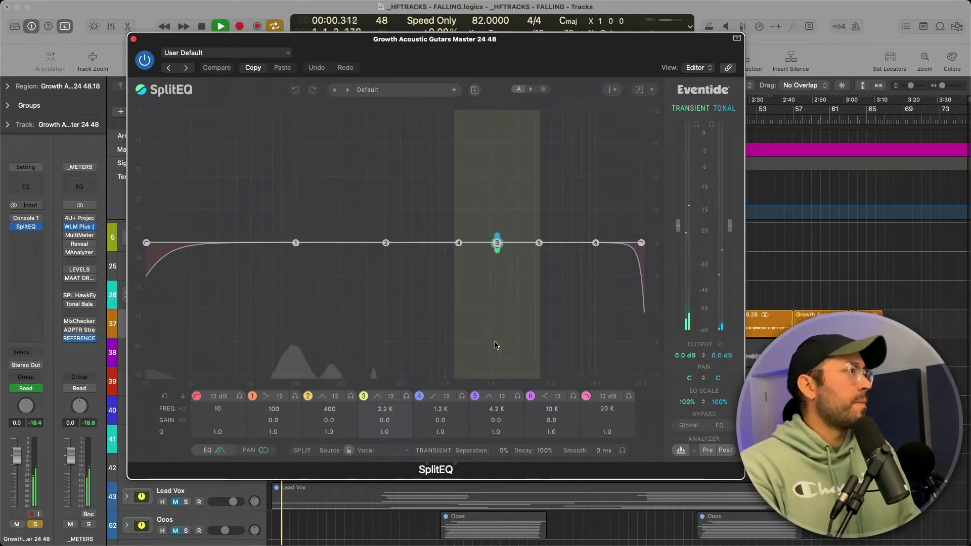
key("space")
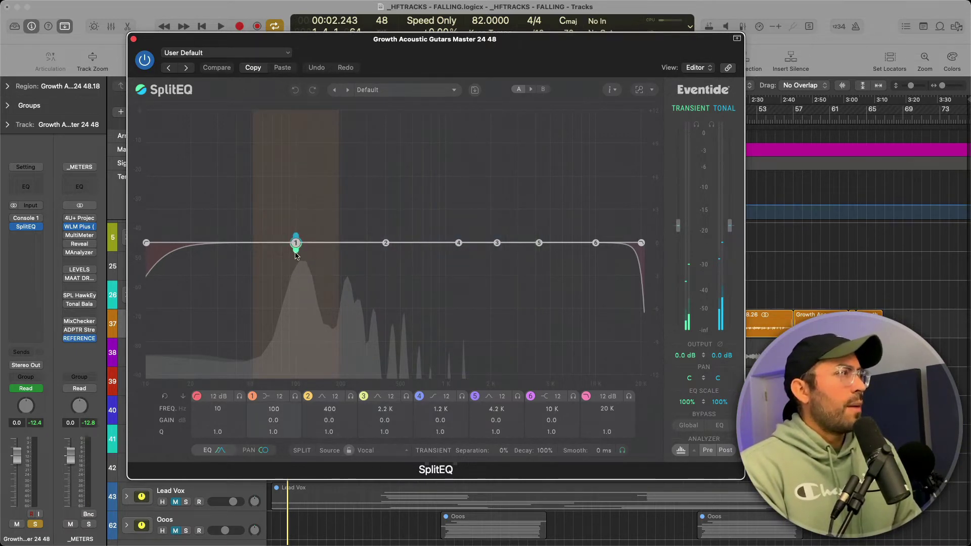
Step: Boost band 1's transients about 8.6 dB at 282 Hz after trying and resetting a low shelf
left_click_drag(296, 252, 340, 151)
key("space")
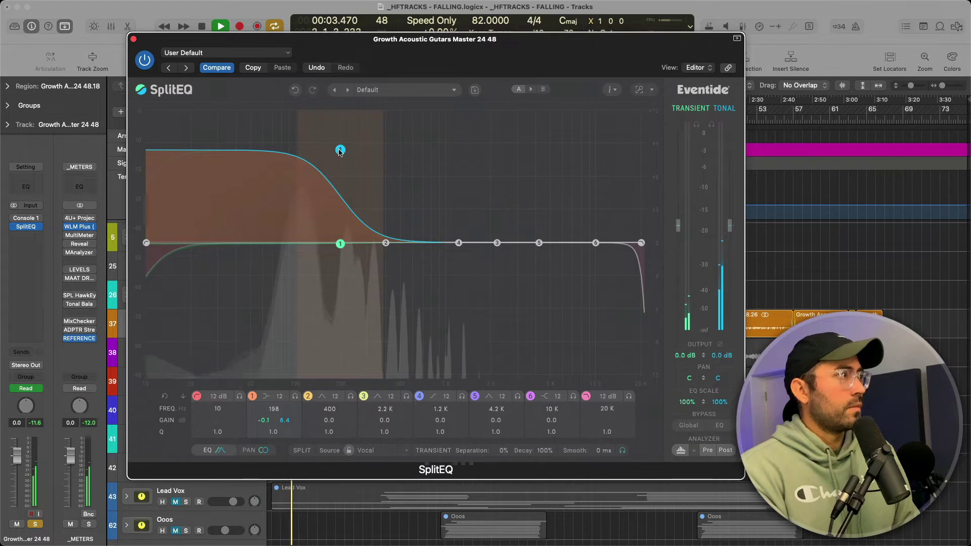
key("space")
double_click(341, 151)
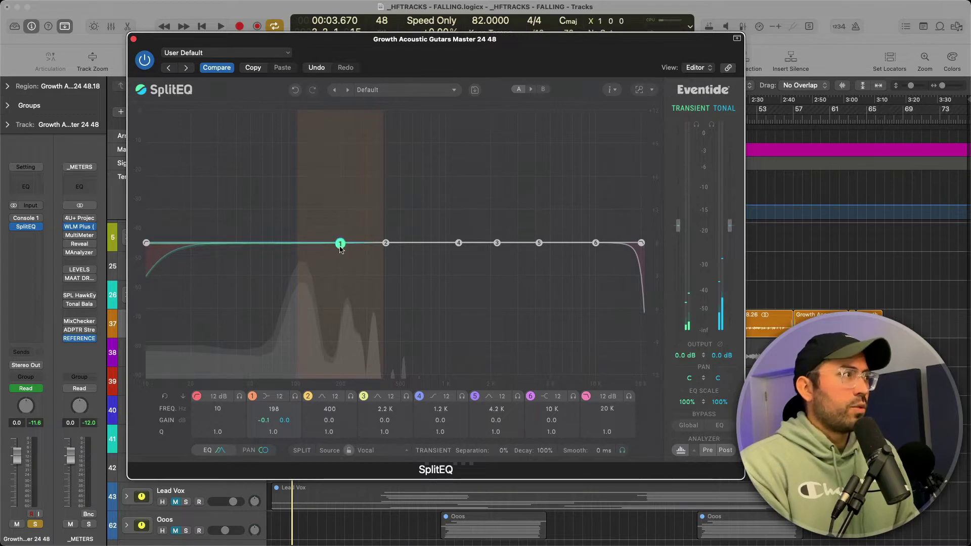
left_click_drag(339, 248, 361, 166)
left_click(384, 252)
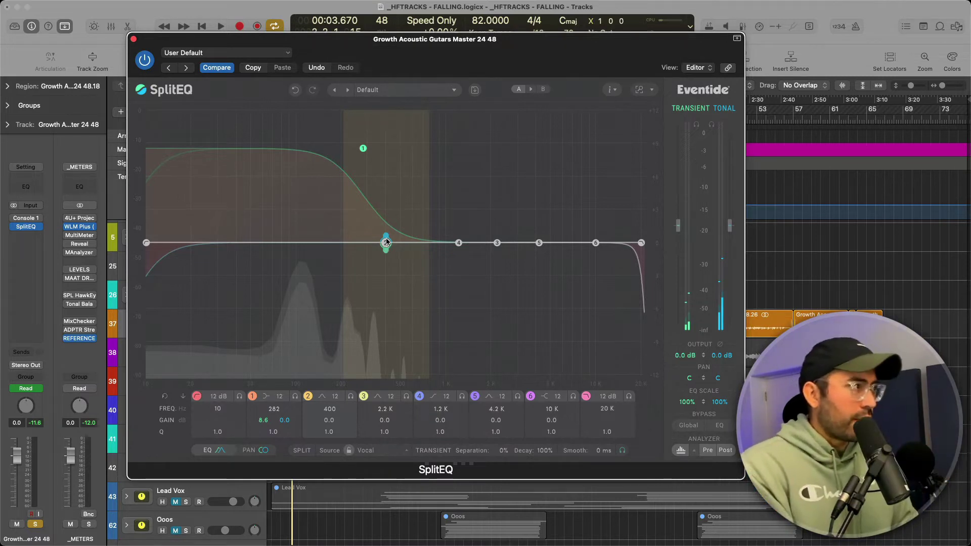
Step: Cut band 2's tonal part by 4.4 dB at 236 Hz with a narrow Q of 5.3
left_click_drag(386, 238, 346, 272)
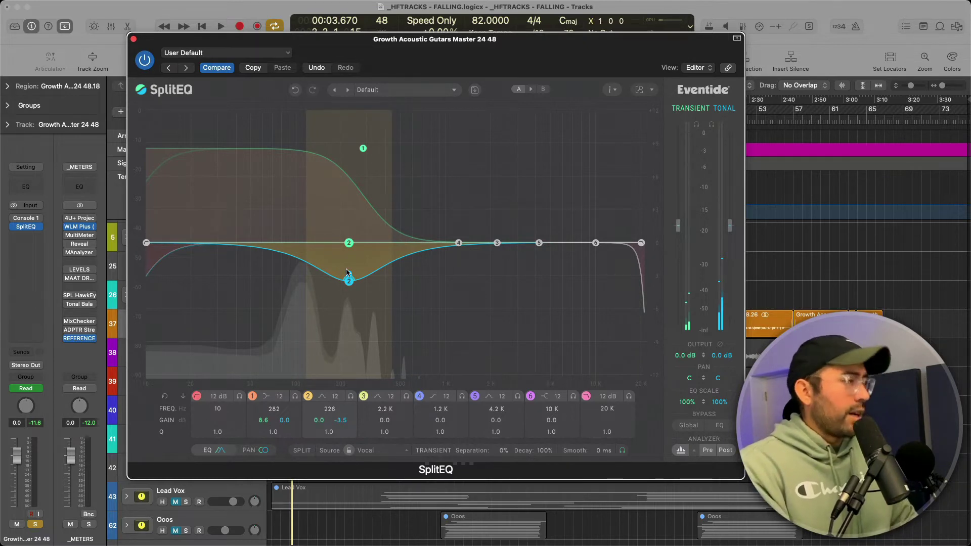
left_click_drag(346, 272, 348, 211)
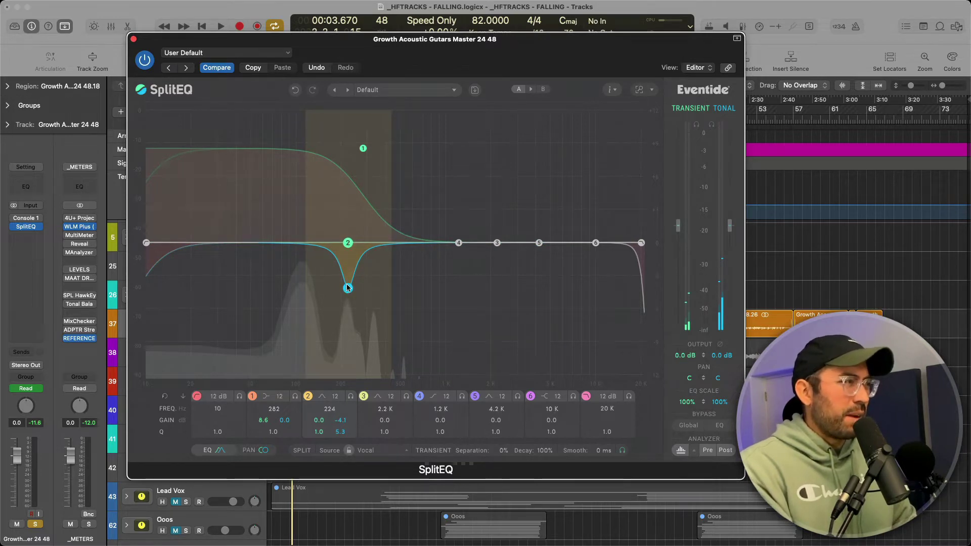
left_click_drag(348, 288, 362, 268)
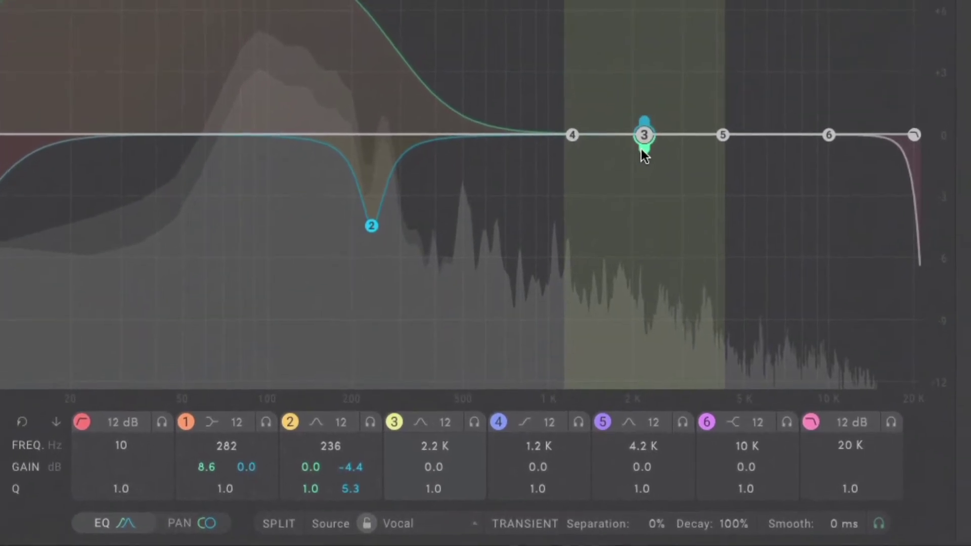
Step: Move band 3 to 2.9 kHz and reset its gain to 0 dB
left_click_drag(635, 159, 643, 197)
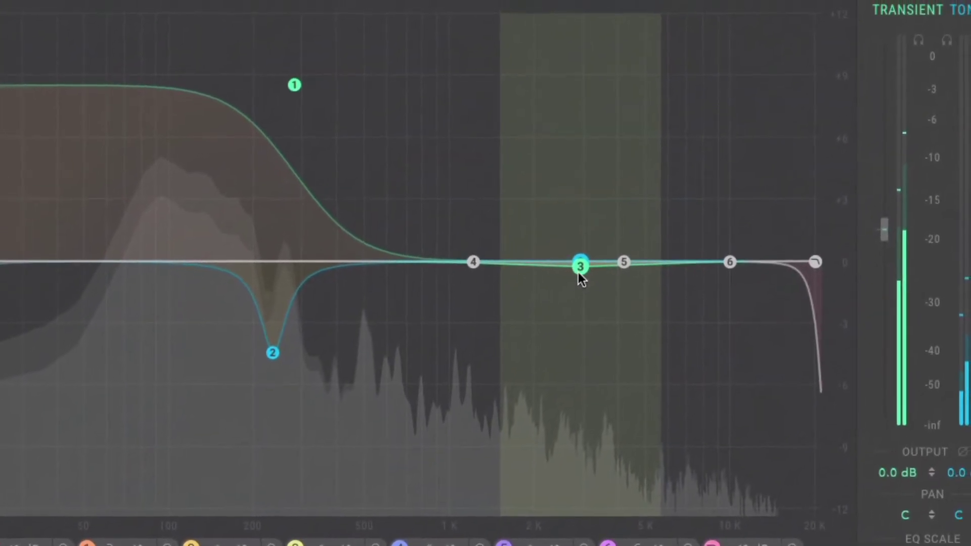
double_click(585, 258)
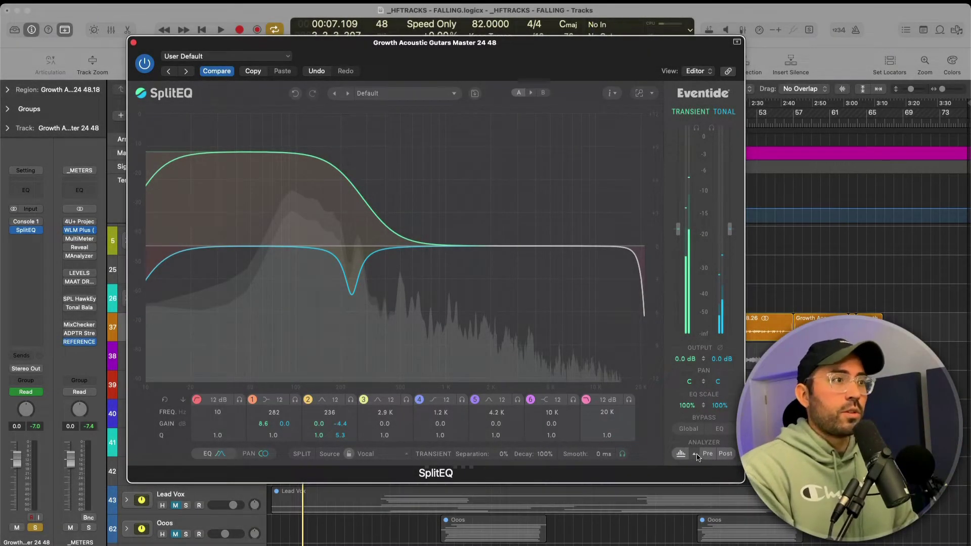
Step: Set the analyzer source to Transient, check the guitars' transient spectrum during playback, then close the options
left_click(694, 455)
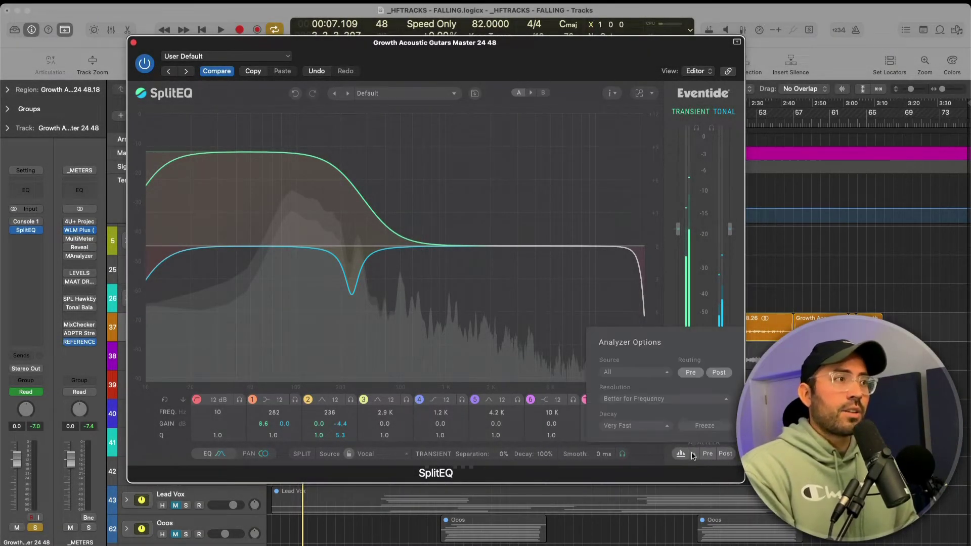
left_click(666, 373)
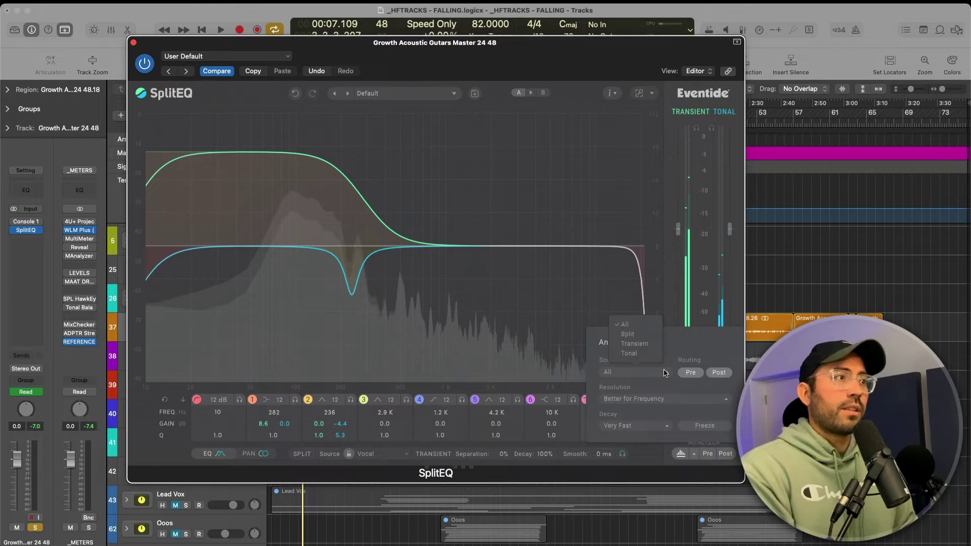
left_click(636, 344)
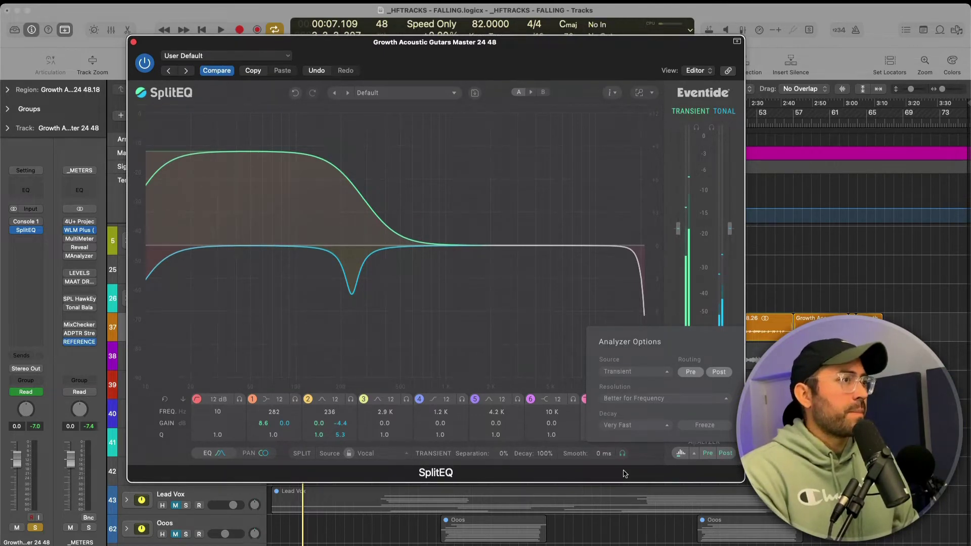
left_click(626, 523)
key("space")
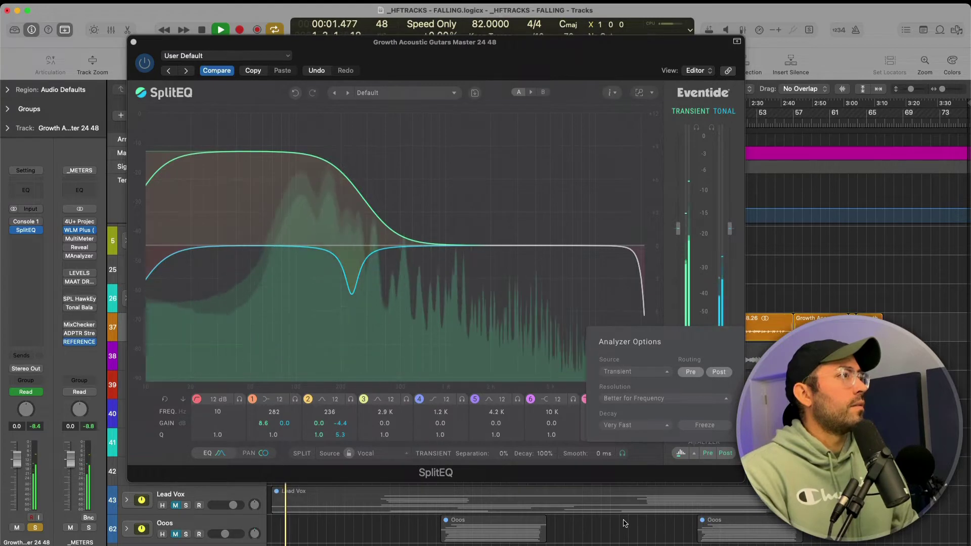
key("space")
left_click(693, 454)
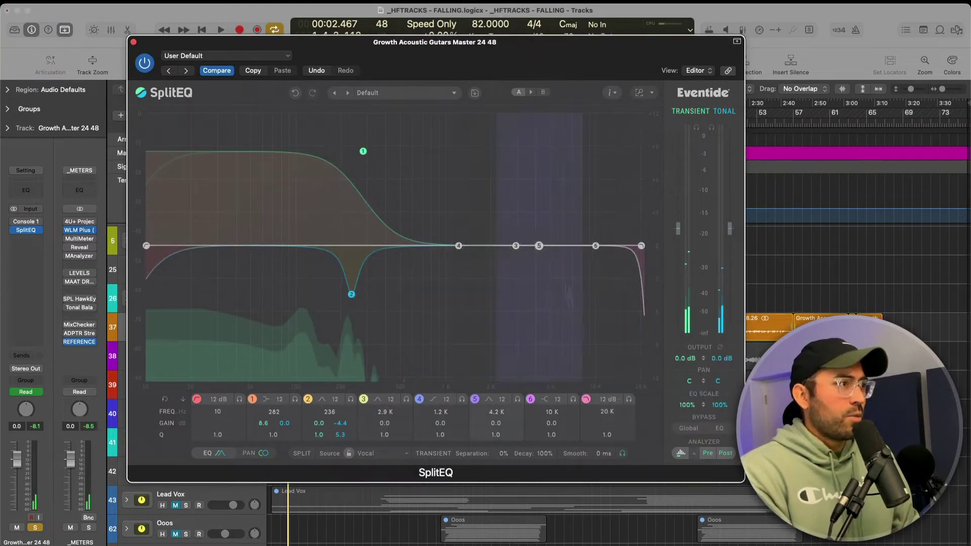
Step: Boost band 3's transient node into a +5.8 dB bell near 2.5 kHz during playback
mouse_move(617, 441)
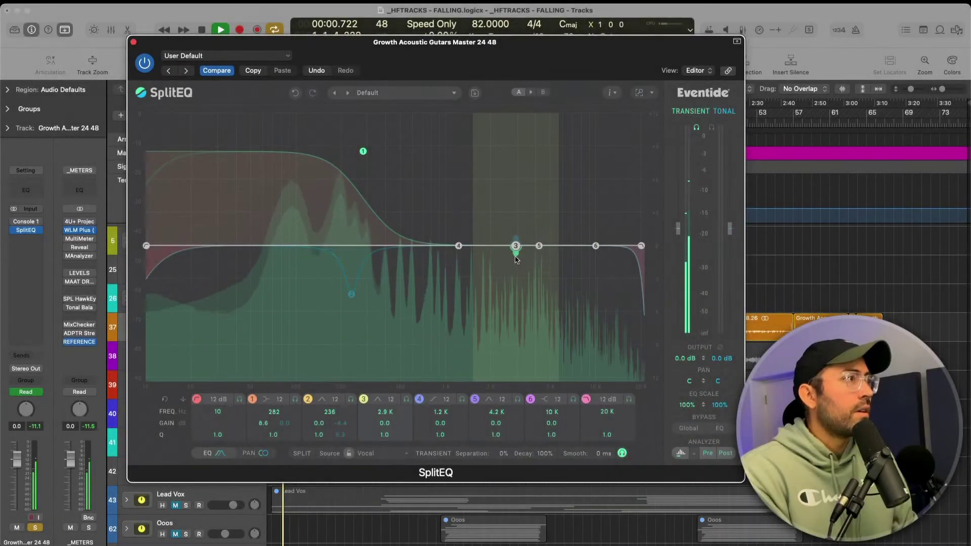
left_click_drag(516, 259, 502, 196)
key("space")
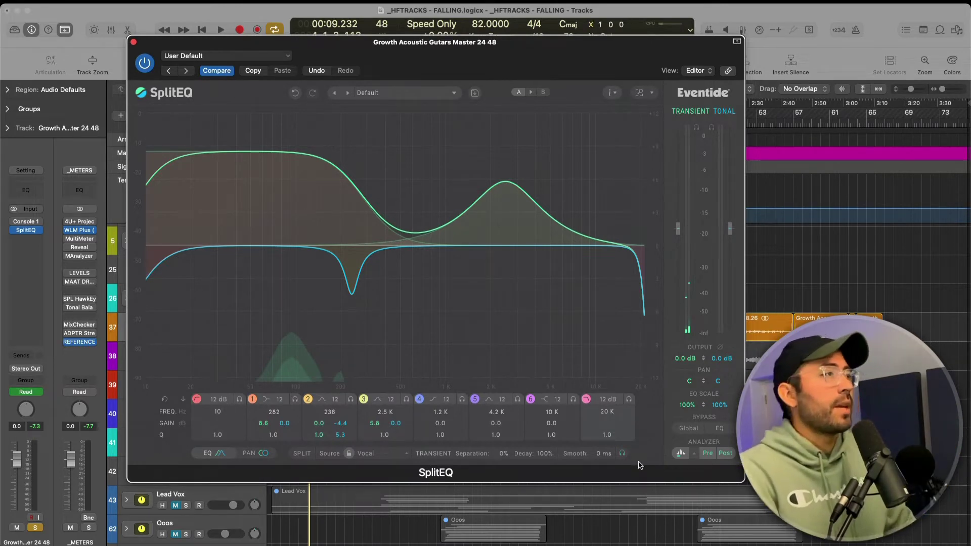
Step: Toggle SplitEQ's Global bypass and play the section twice to A/B the acoustic guitars
left_click(689, 429)
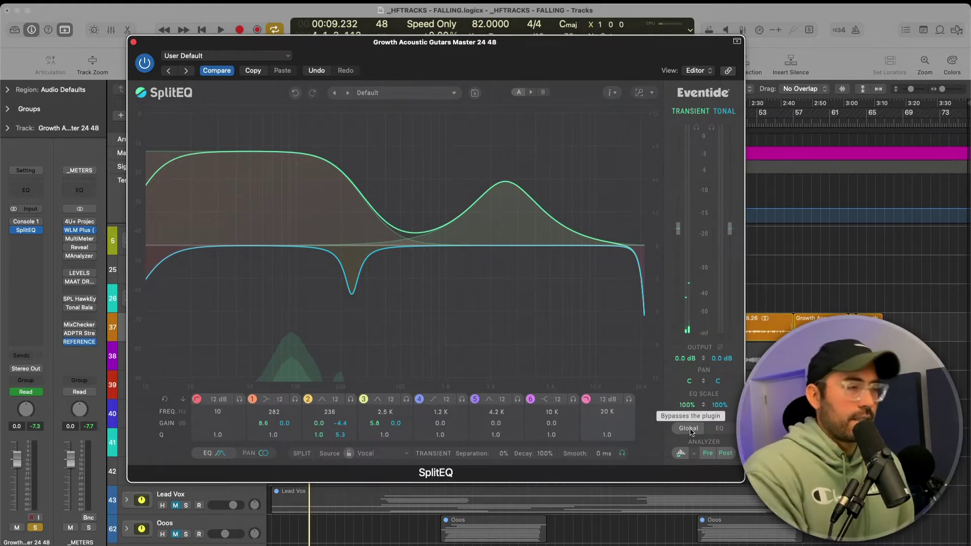
key("space")
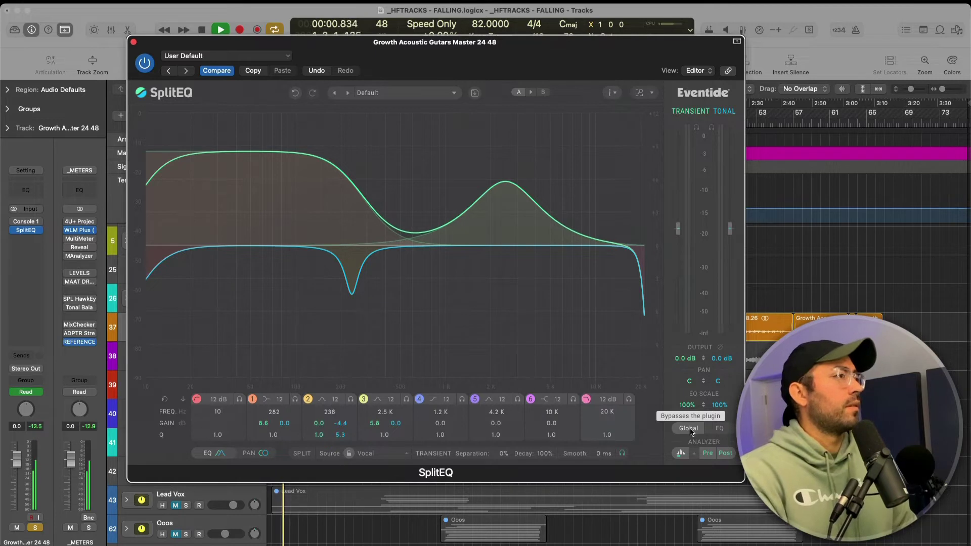
key("space")
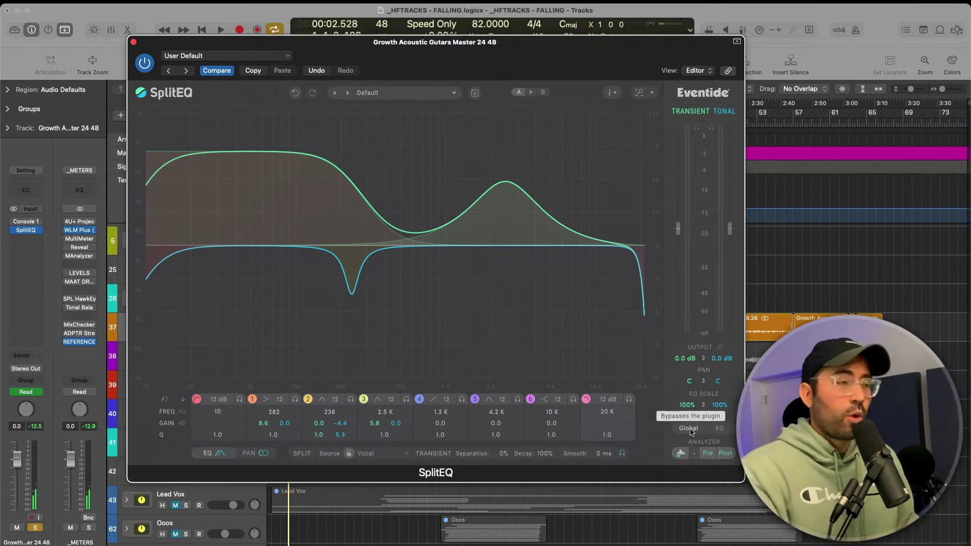
key("space")
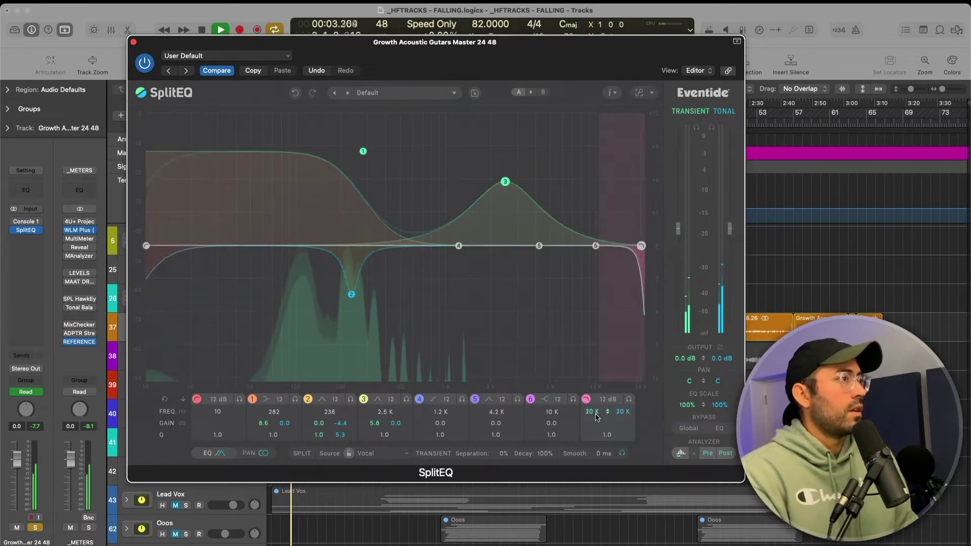
key("space")
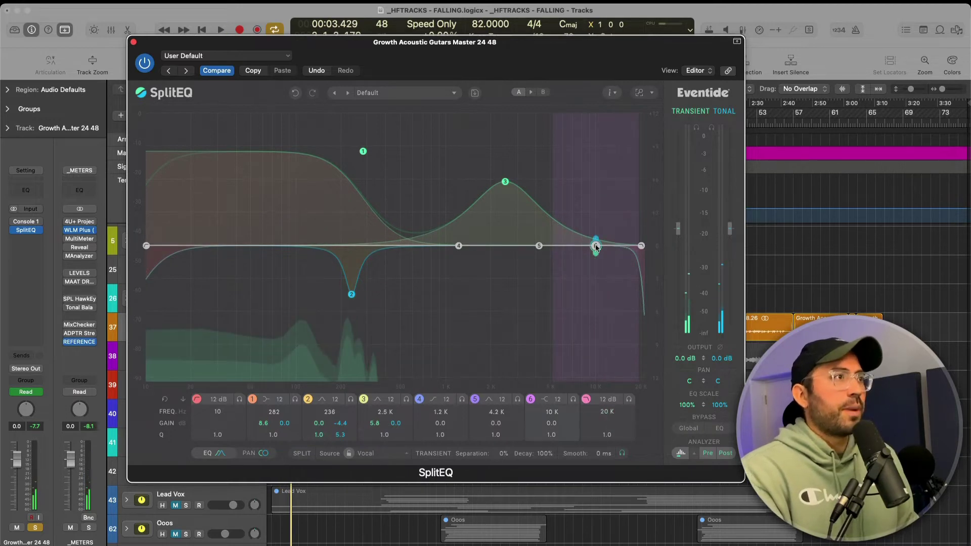
left_click_drag(596, 246, 551, 170)
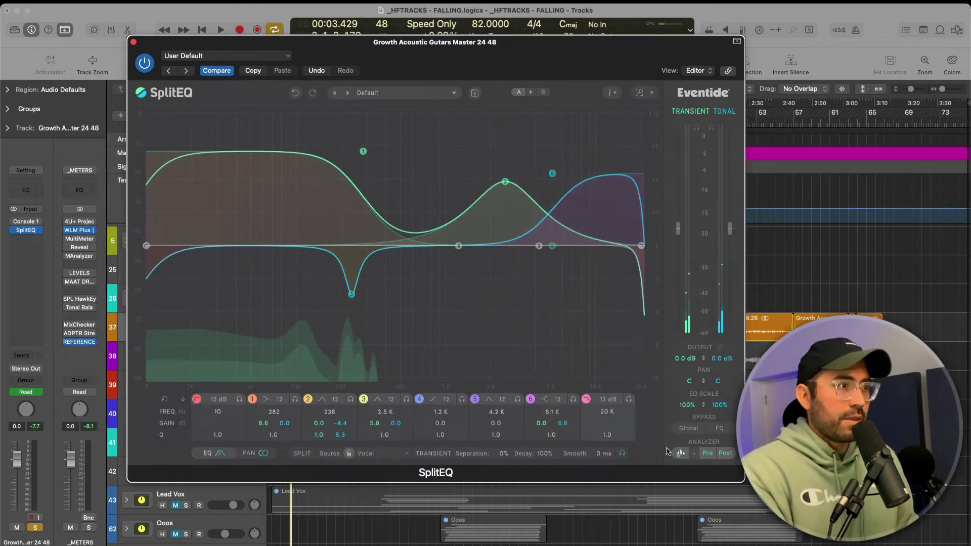
left_click(689, 429)
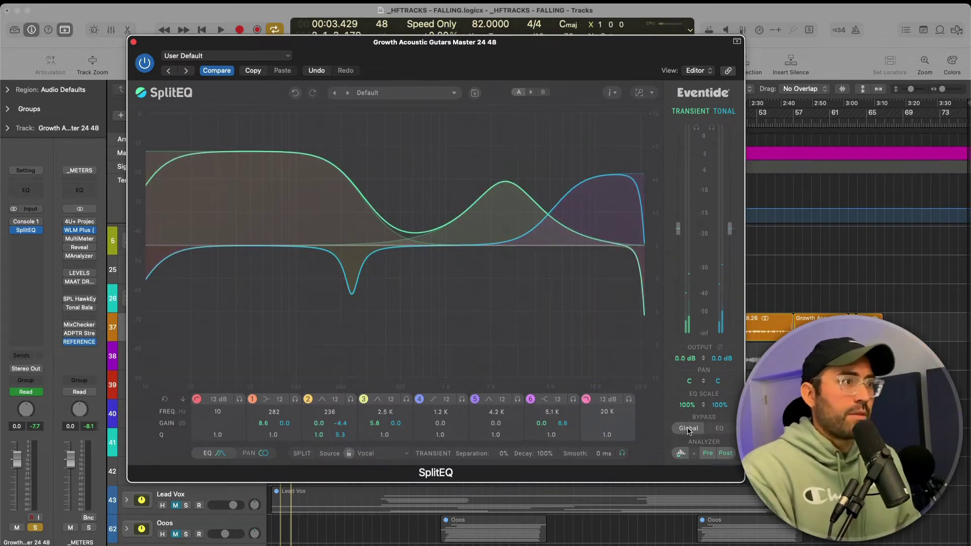
key("space")
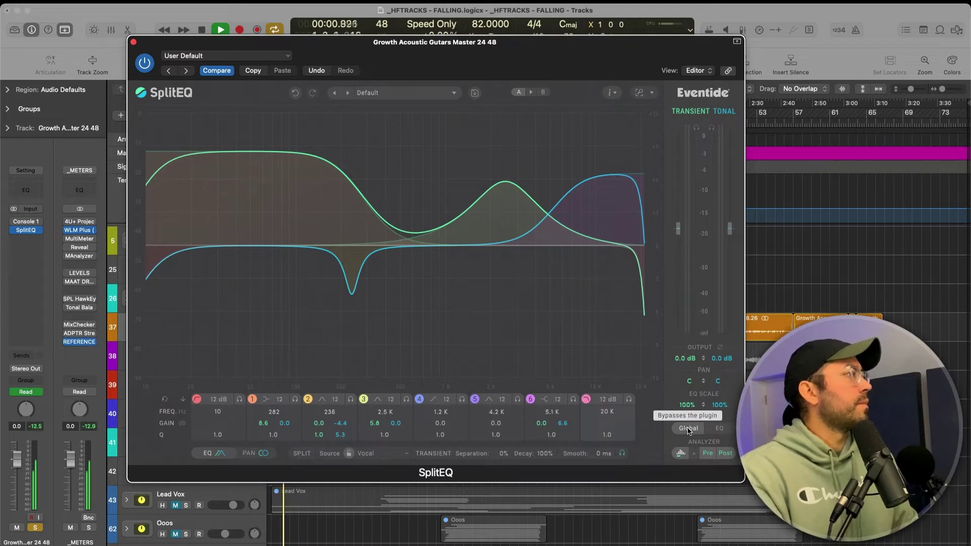
key("space")
left_click(689, 429)
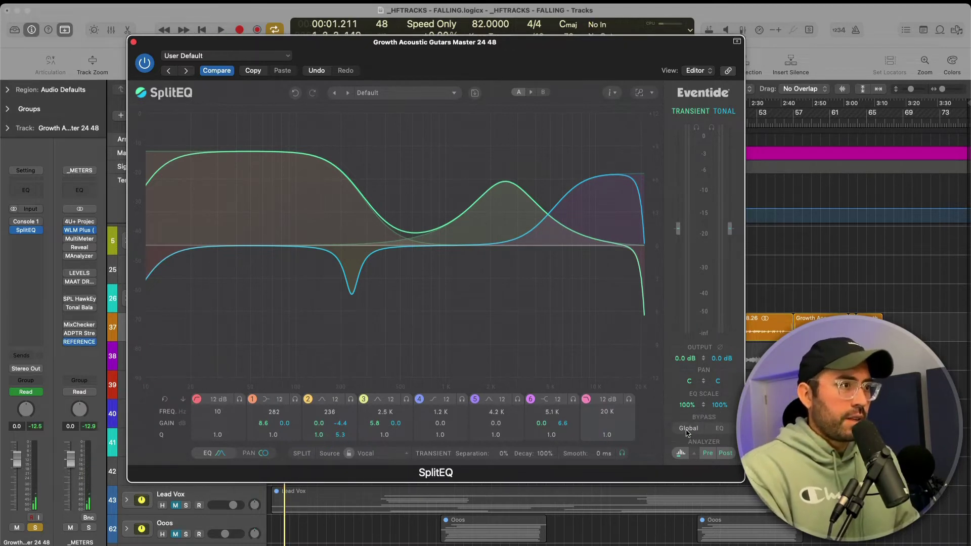
key("space")
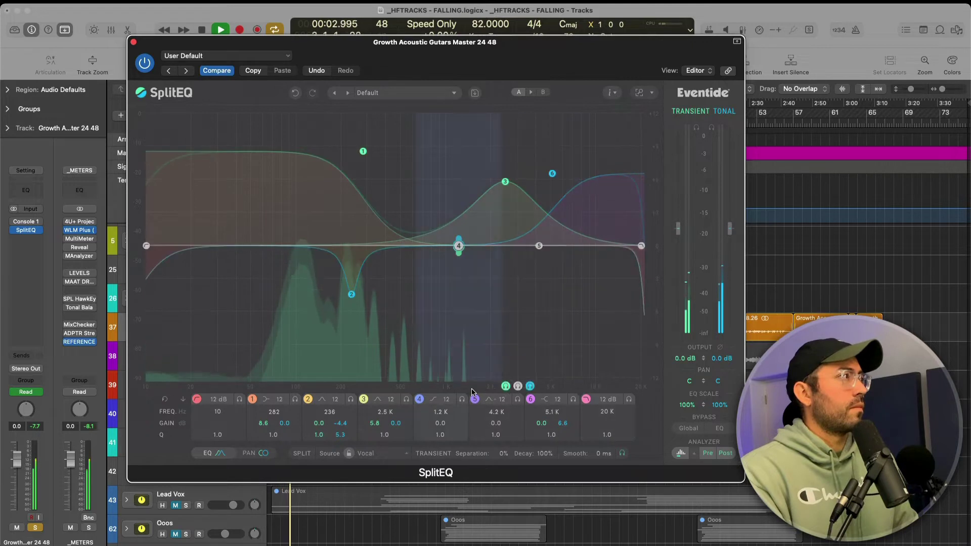
Step: Close the acoustic guitars' SplitEQ window, stop playback, and unsolo that track
left_click(133, 42)
key("space")
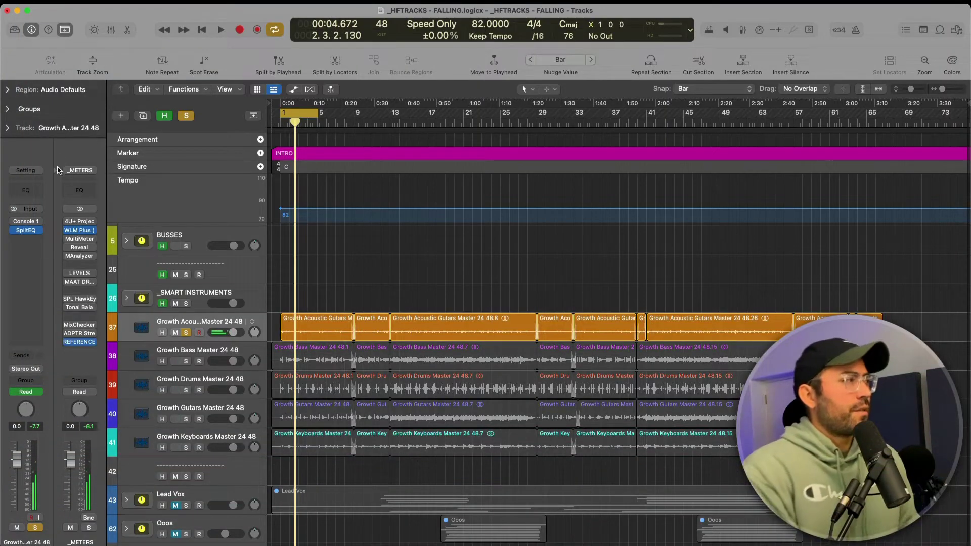
left_click(186, 333)
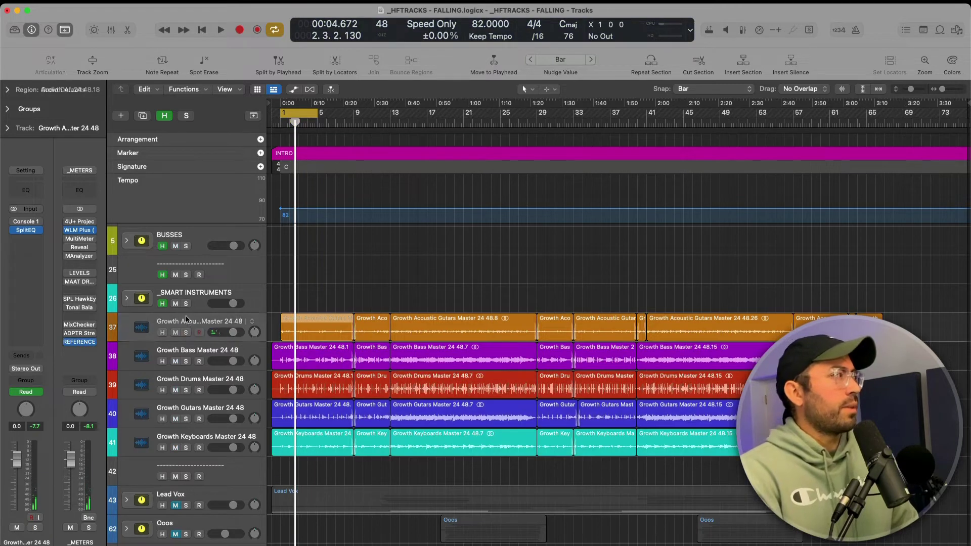
Step: Open SplitEQ on the Growth Gutars Master 24 48 track and move its window higher
left_click(192, 407)
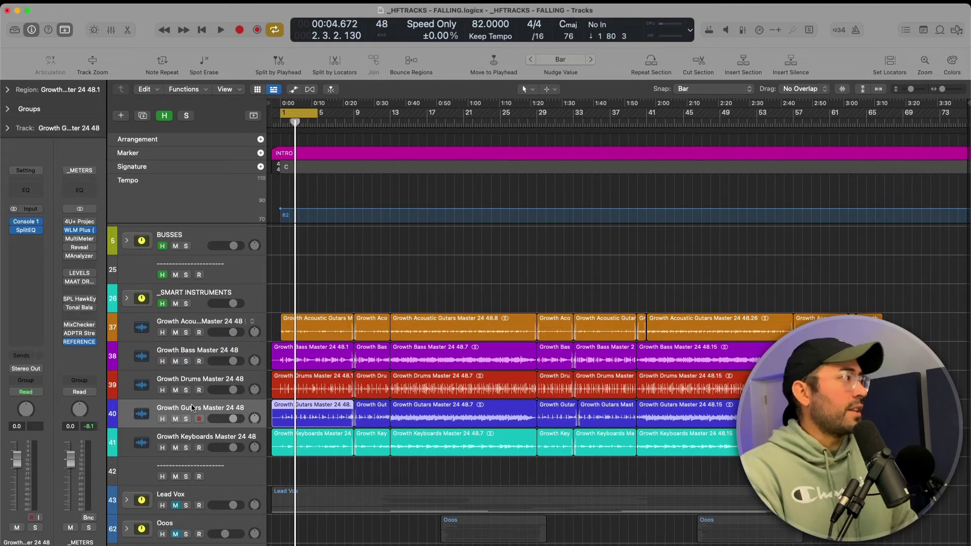
left_click(25, 230)
left_click_drag(694, 166, 447, 66)
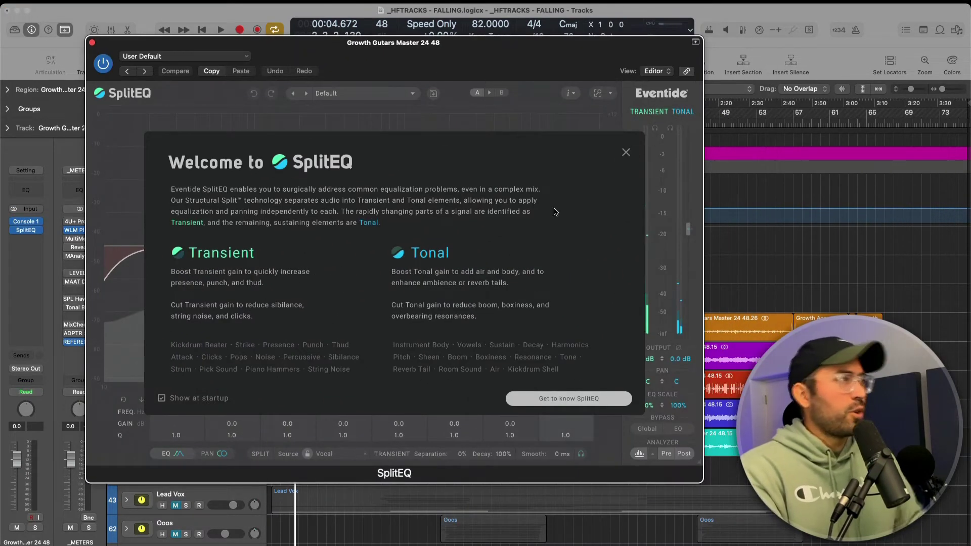
Step: Dismiss the Welcome to SplitEQ overlay, reposition the window, and audition the flat default curve
left_click(627, 152)
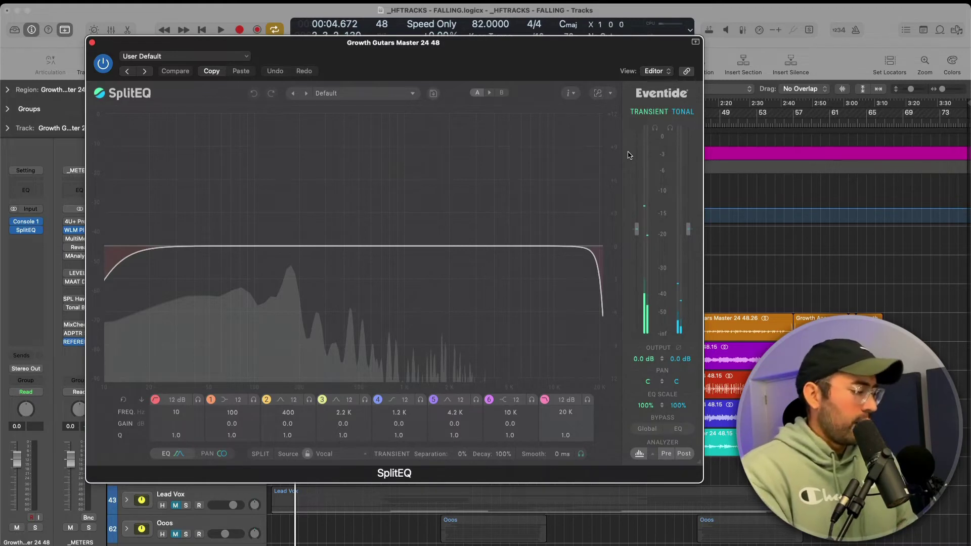
key("v")
key("v")
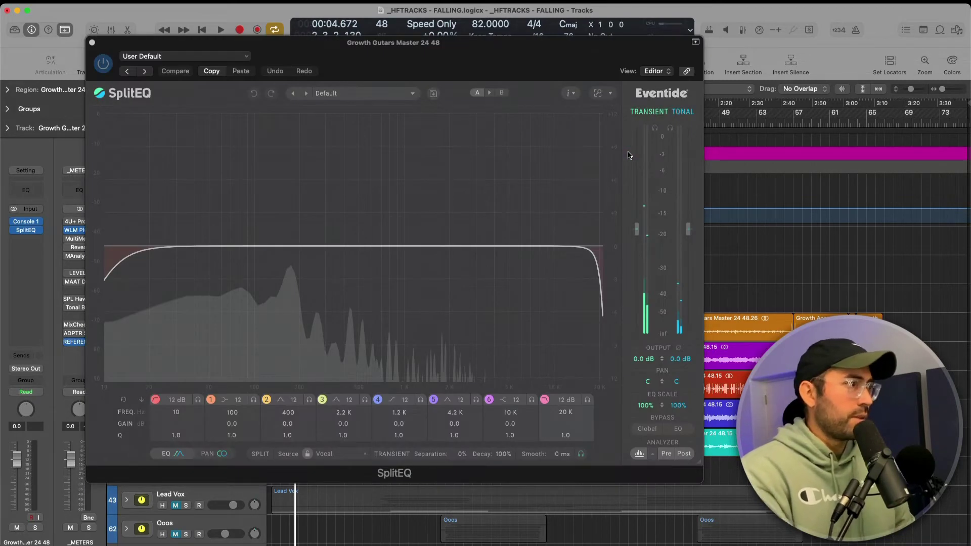
key("space")
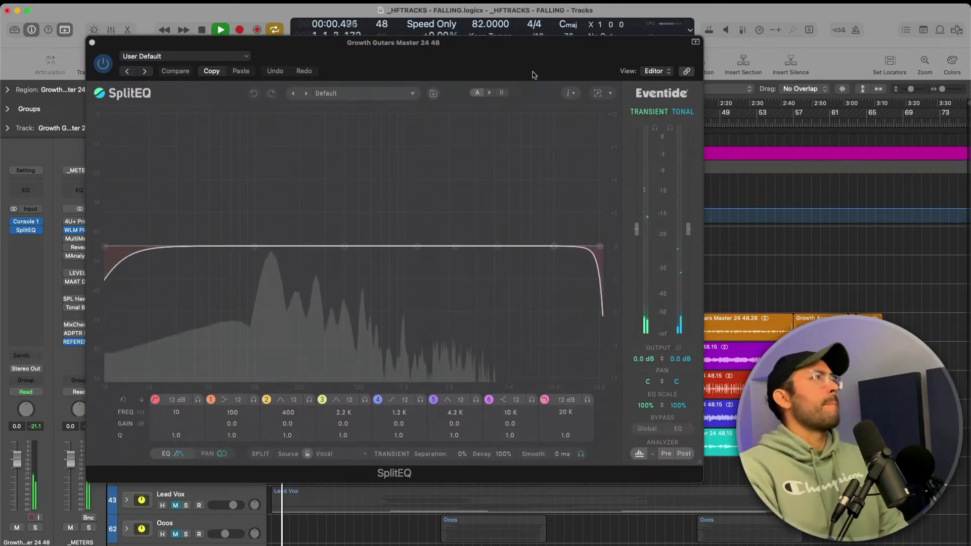
left_click_drag(532, 73, 536, 72)
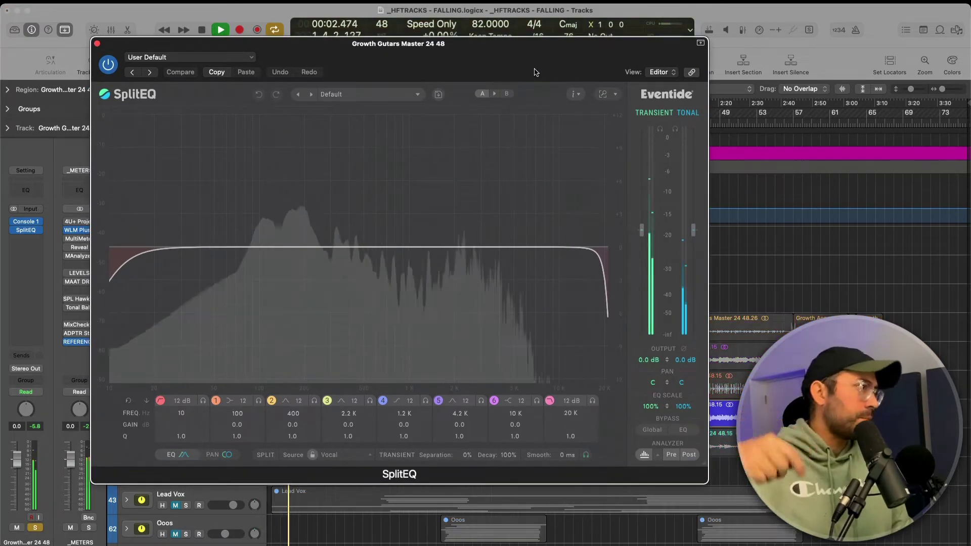
left_click_drag(536, 72, 552, 80)
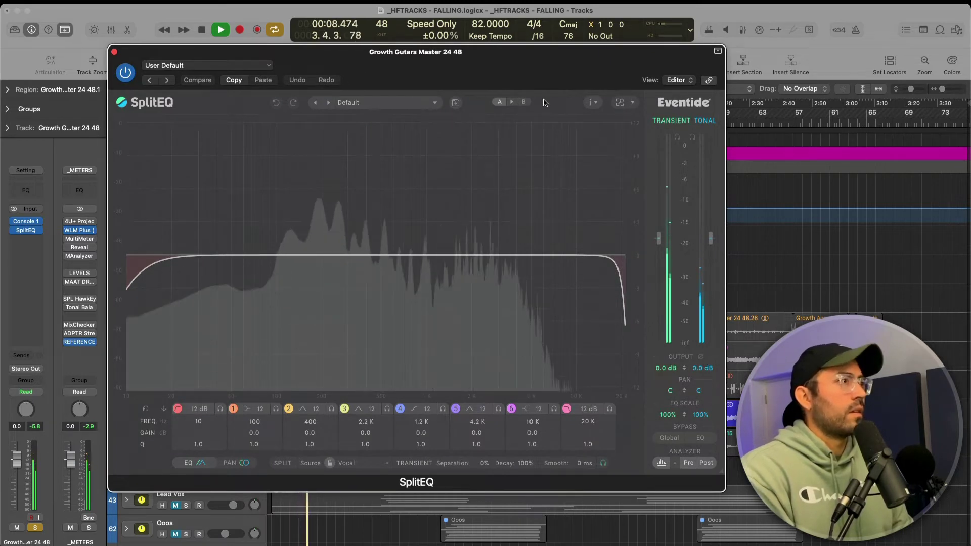
key("space")
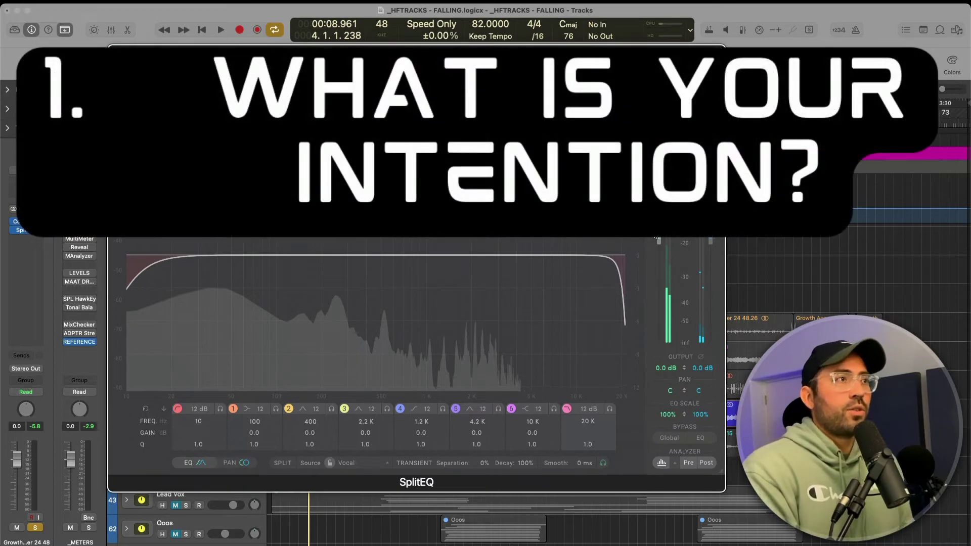
key("space")
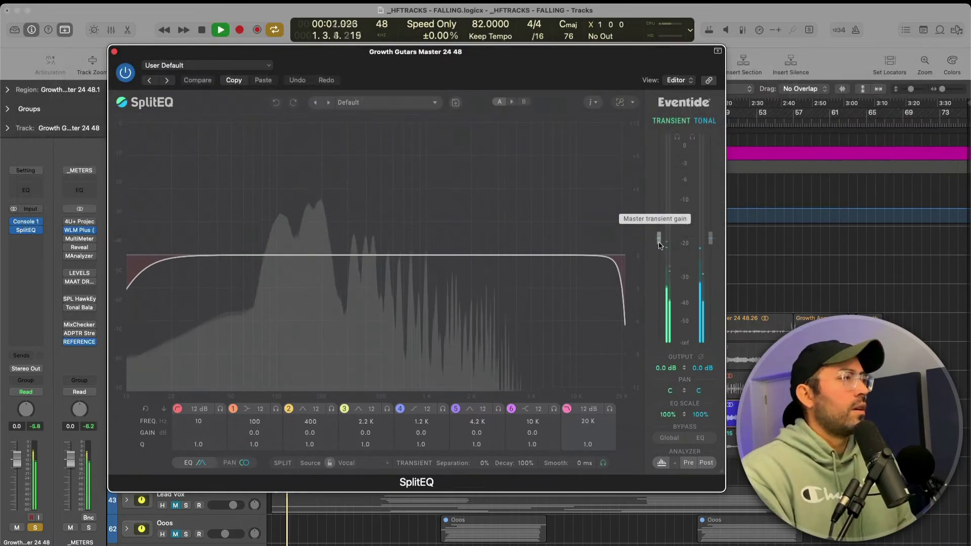
Step: Raise the Tonal master gain to 1.6 dB, keeping Transient at 0 dB, and audition it
key("space")
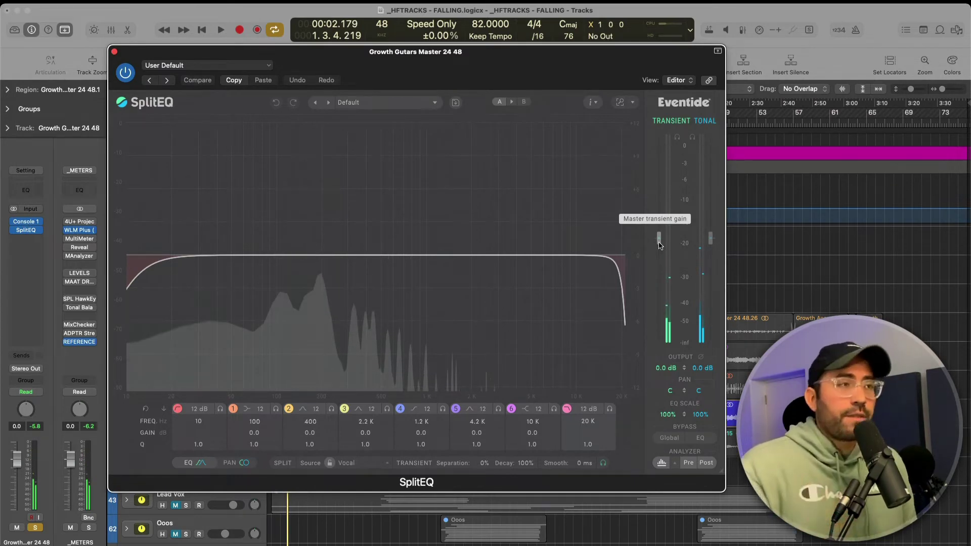
left_click_drag(710, 239, 712, 233)
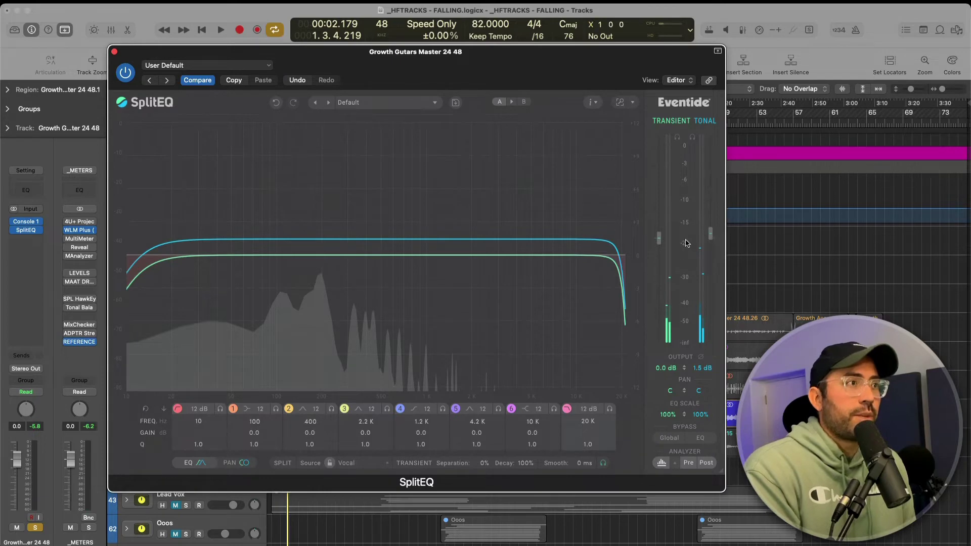
key("space")
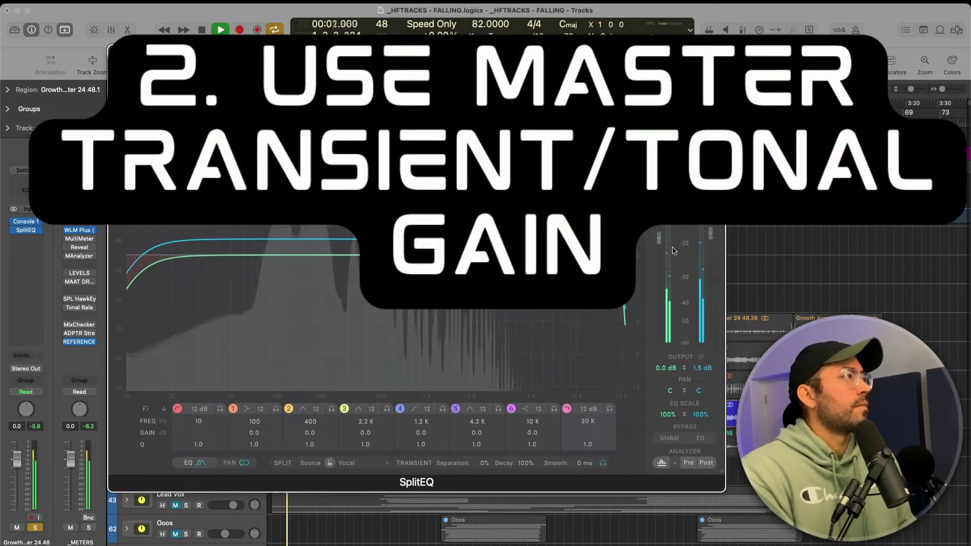
key("space")
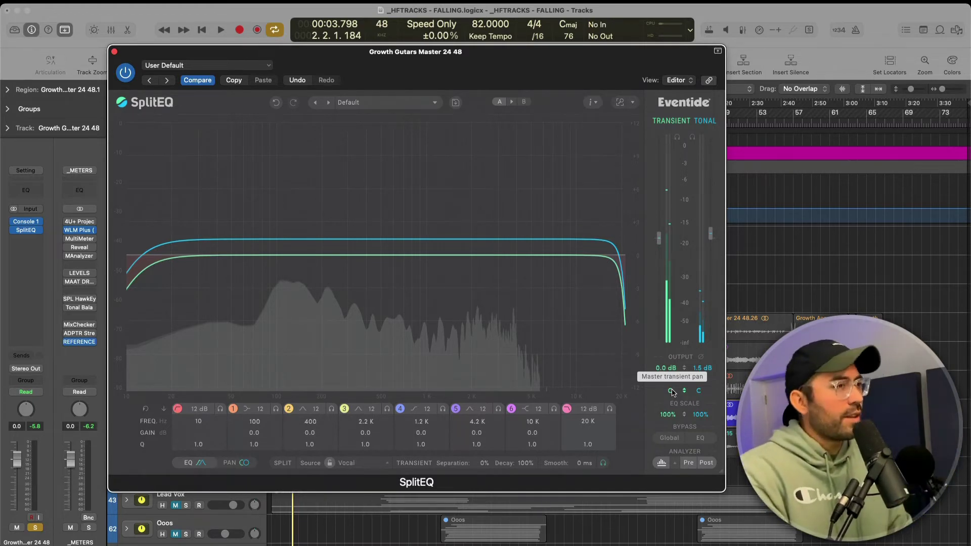
Step: Pan the transient signal 100L and the tonal signal 100R, then audition the split
scroll(672, 392, "down", 5)
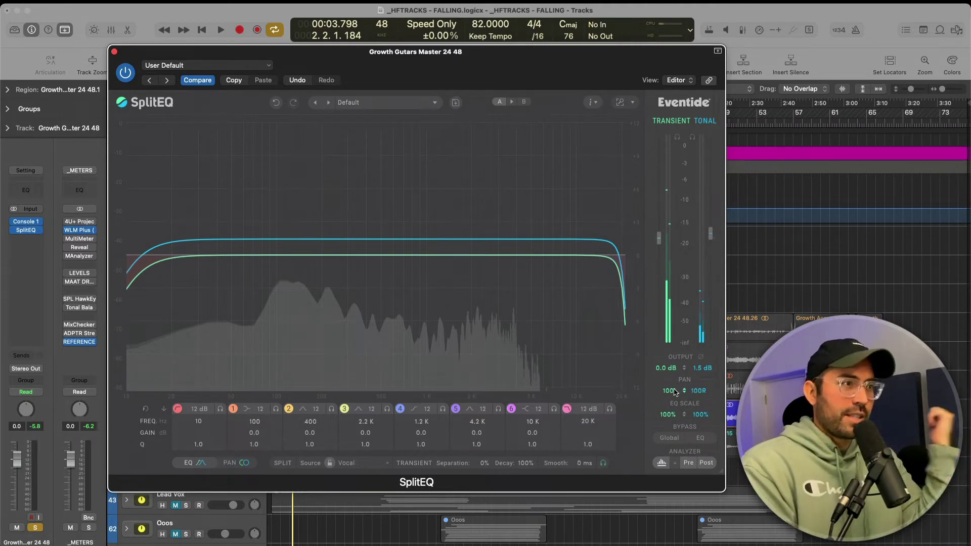
key("space")
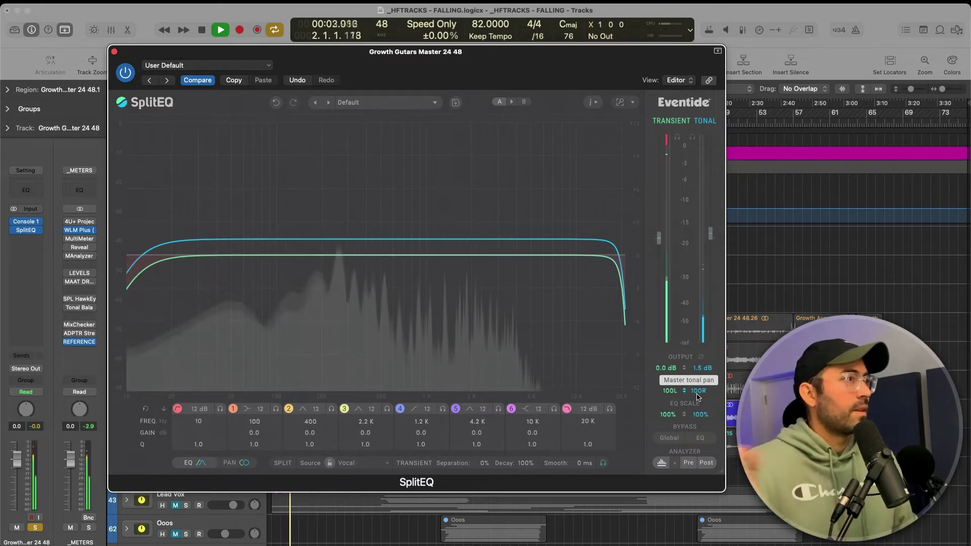
key("space")
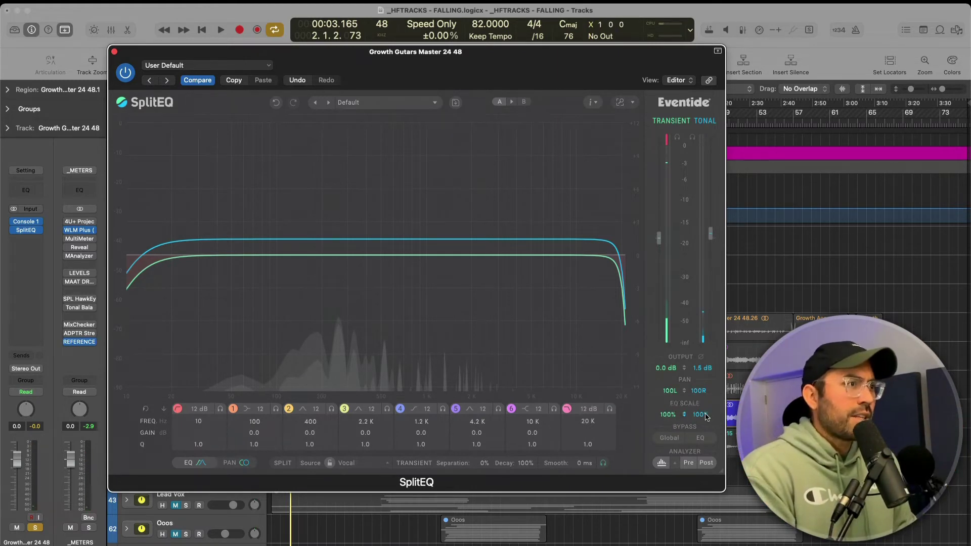
Step: Recentre the pans, add a 5.6 dB transient low shelf at 187 Hz and 6.6 dB tonal bell at 4.5 kHz
double_click(700, 391)
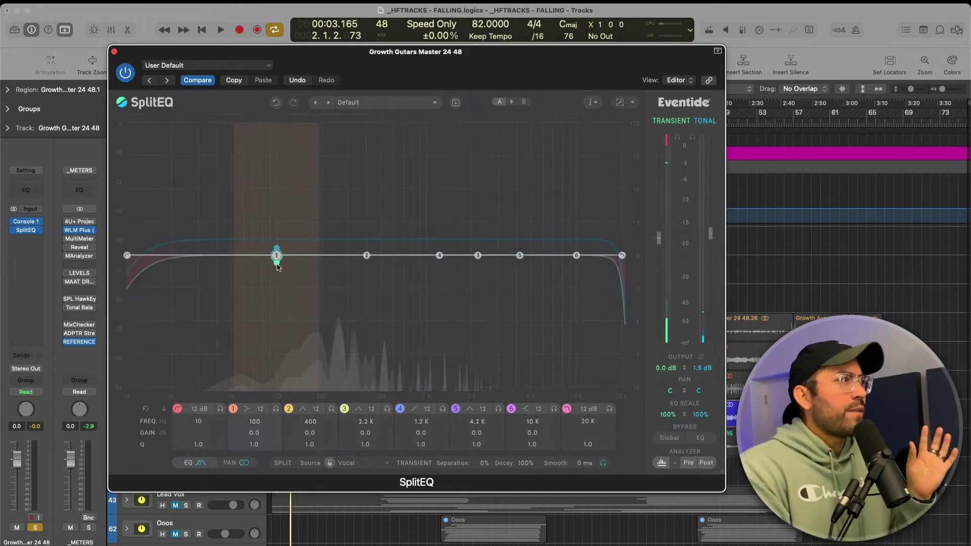
left_click_drag(277, 264, 319, 207)
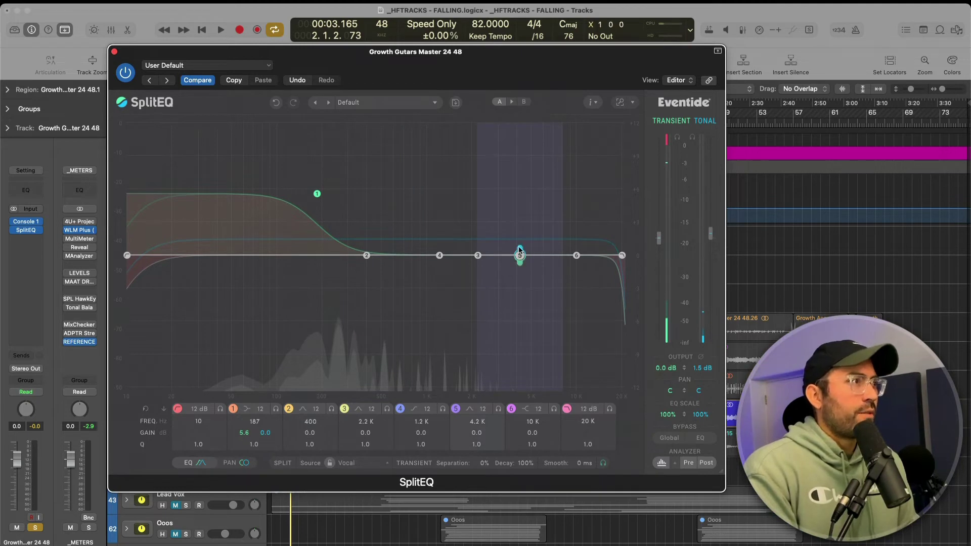
left_click_drag(520, 250, 524, 176)
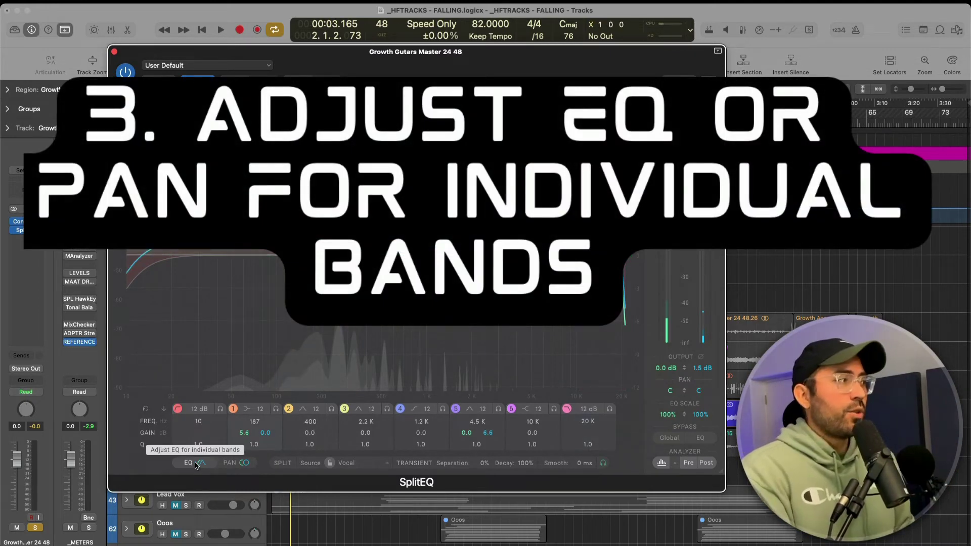
Step: Switch the band controls to the PAN view and start playback to audition the band settings
left_click(244, 463)
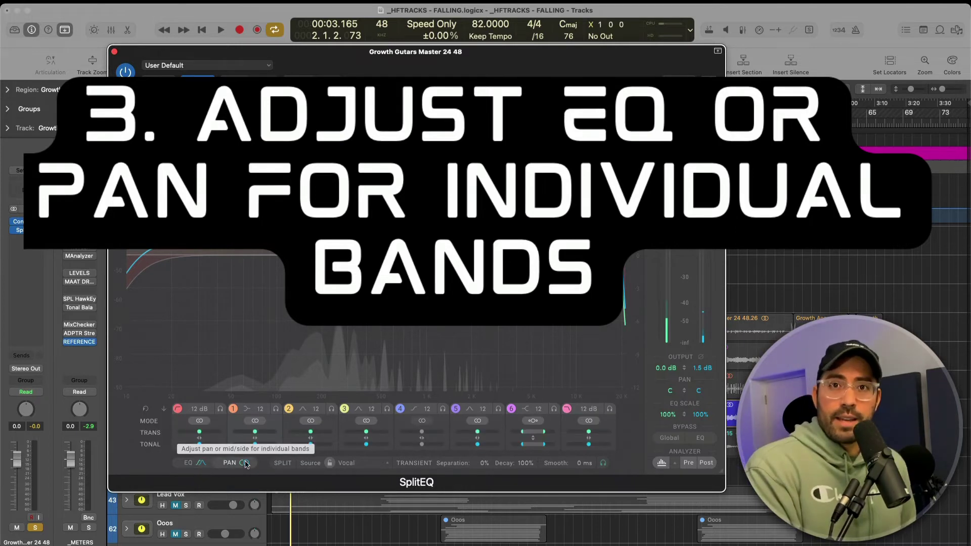
left_click(203, 463)
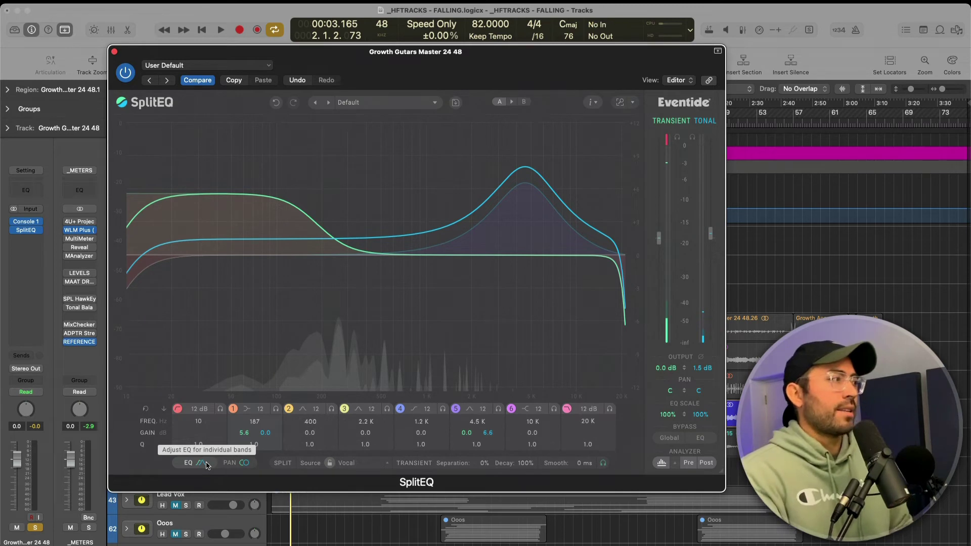
left_click(231, 463)
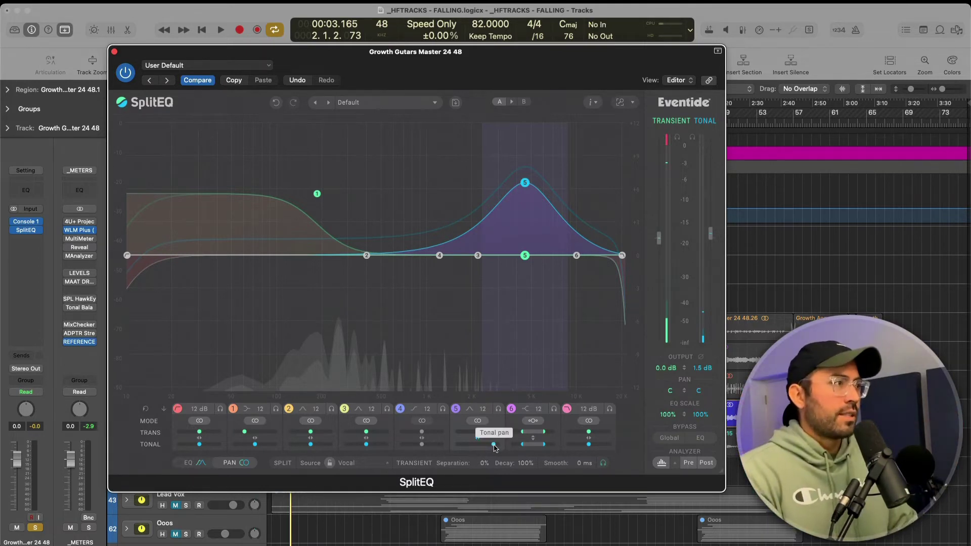
key("space")
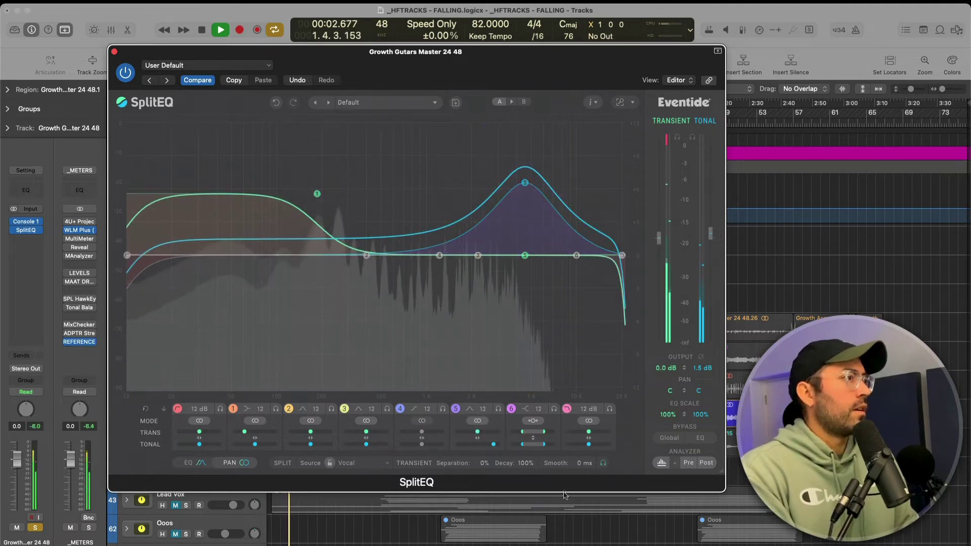
key("space")
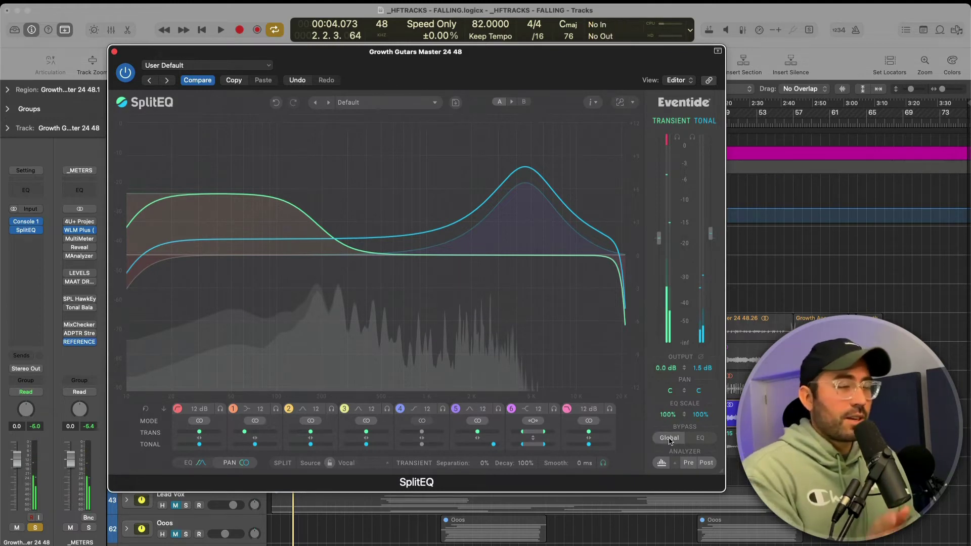
key("space")
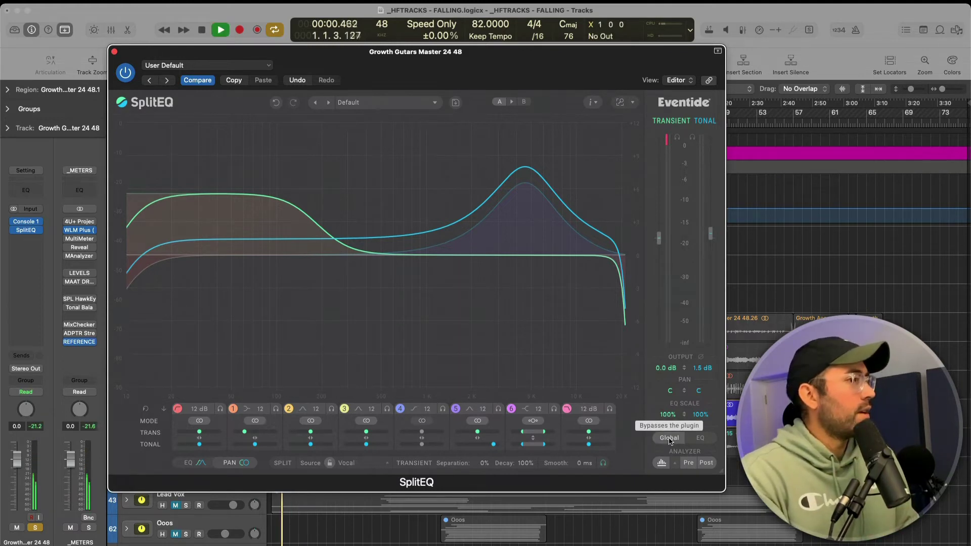
key("space")
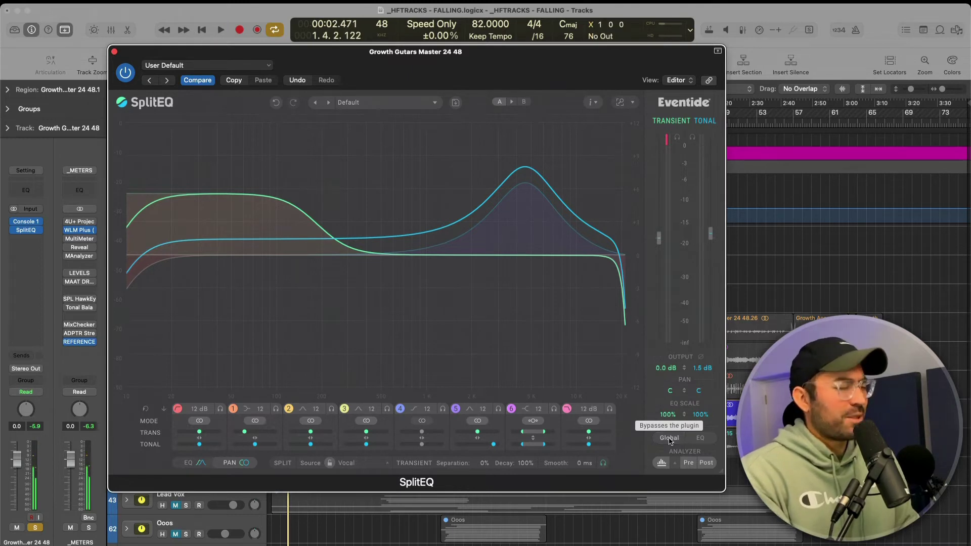
key("space")
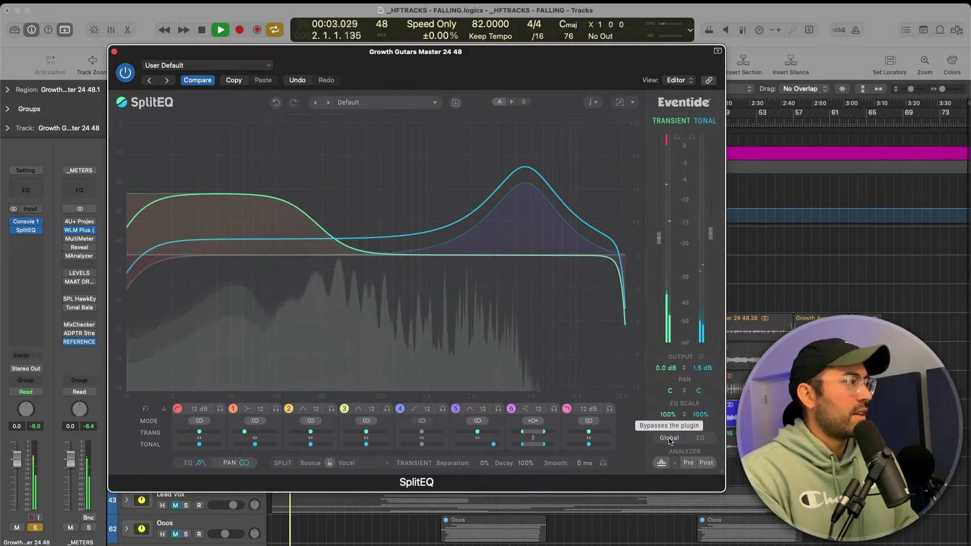
key("space")
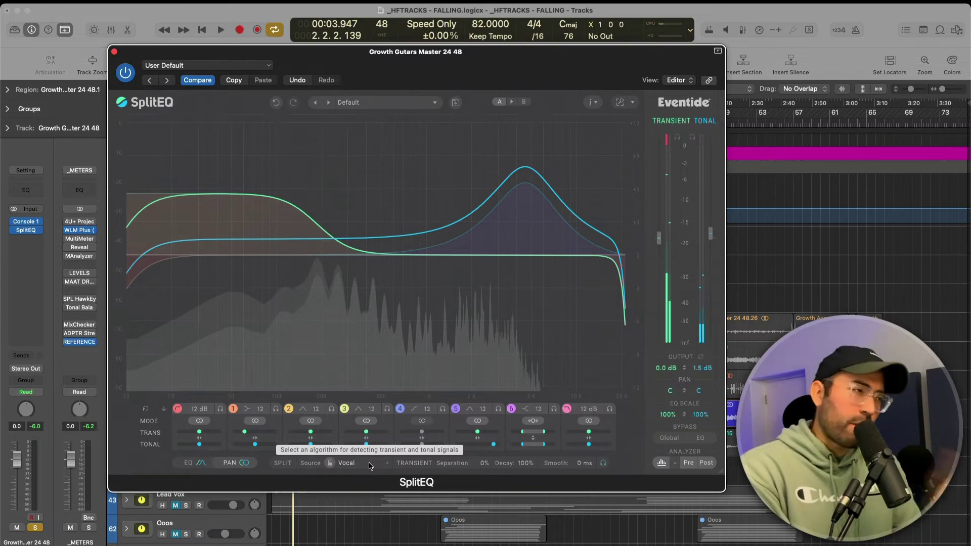
Step: Set the SplitEQ Source to Guitar and raise transient Separation from 0% to 100%
left_click(376, 466)
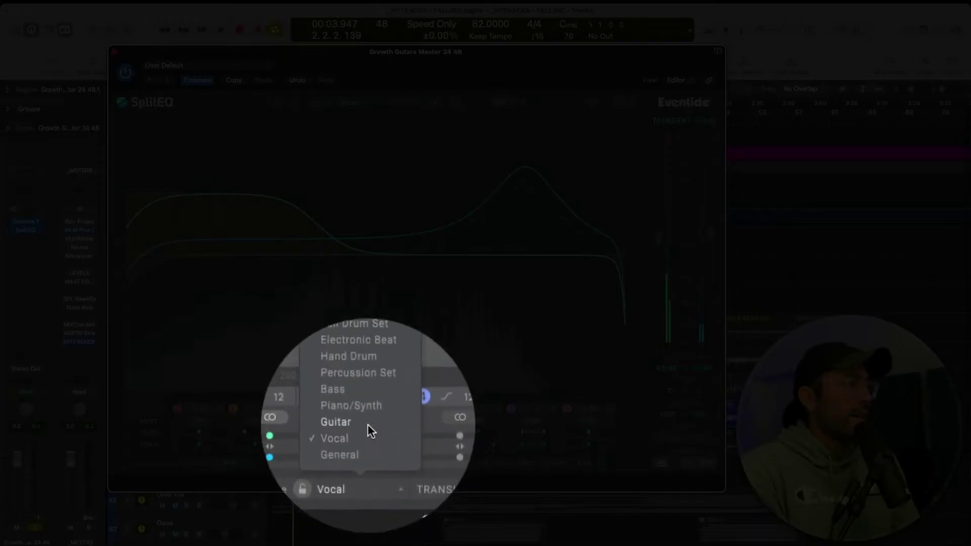
left_click(367, 425)
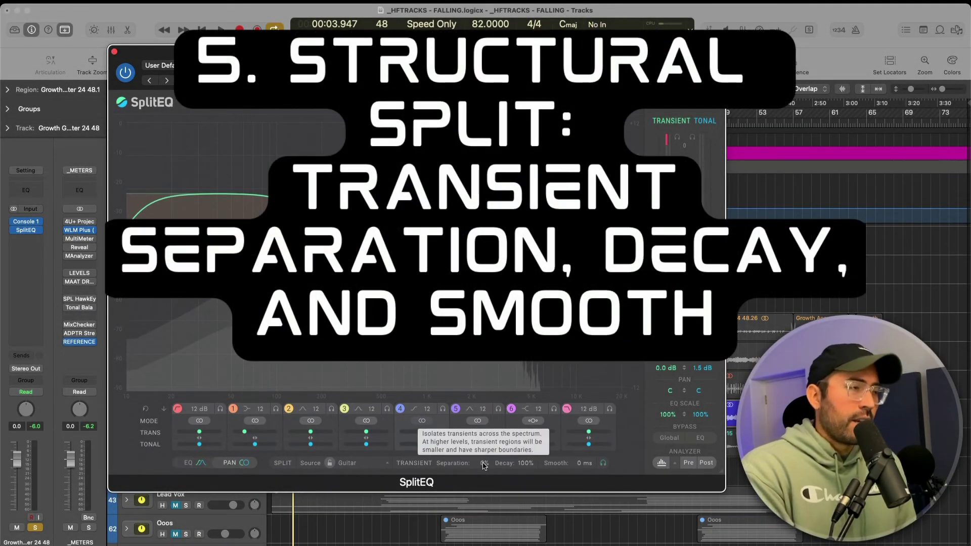
left_click_drag(484, 464, 483, 445)
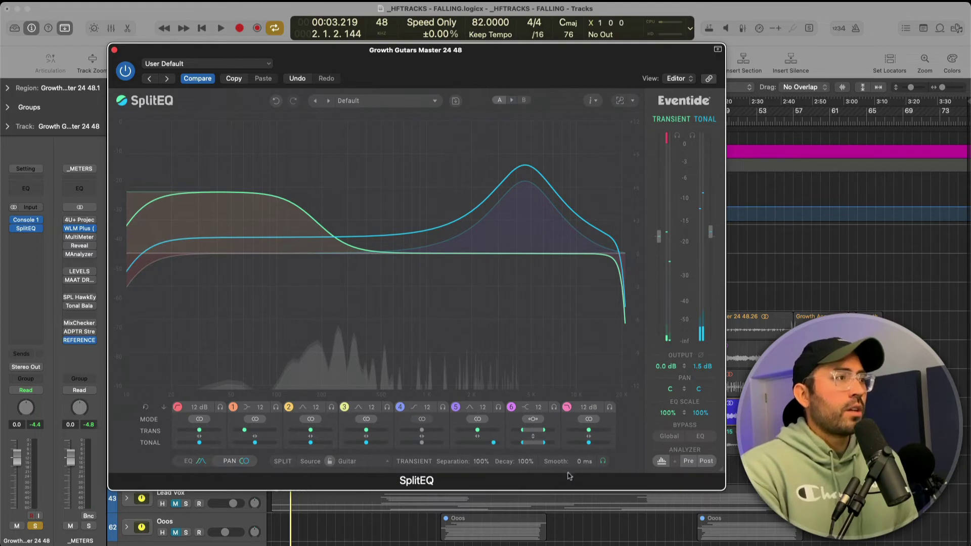
Step: Solo the guitars' transient signal and bring transient Separation down to 0%
mouse_move(604, 463)
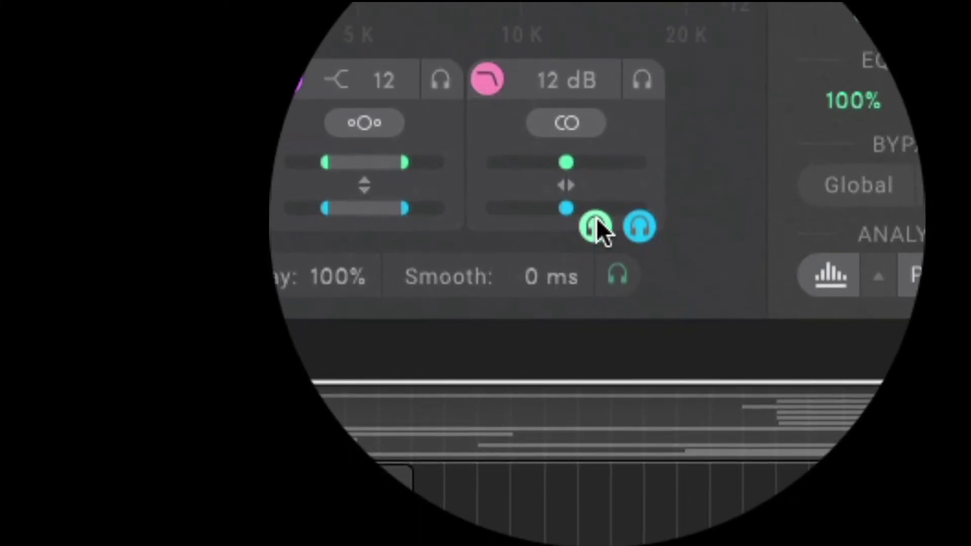
left_click(597, 223)
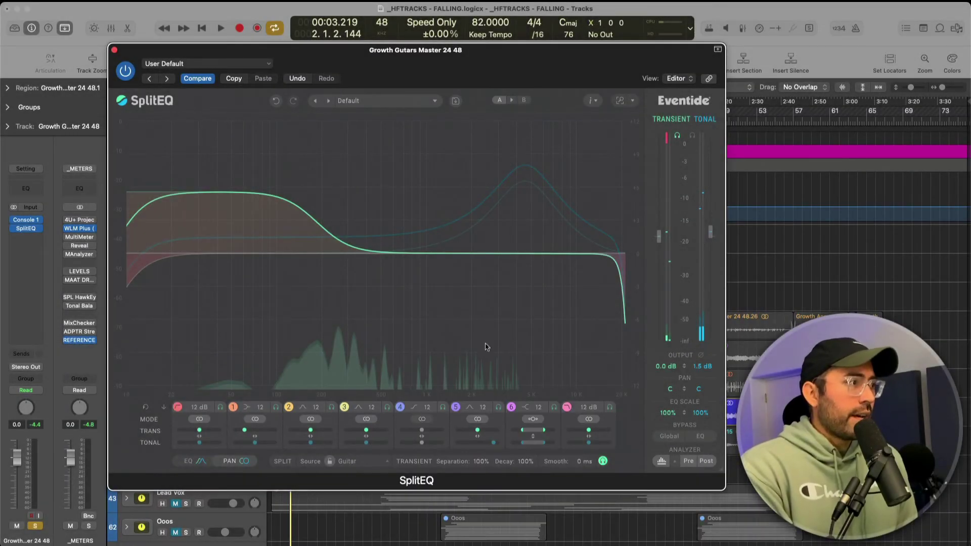
left_click_drag(482, 461, 484, 540)
left_click_drag(480, 471, 482, 477)
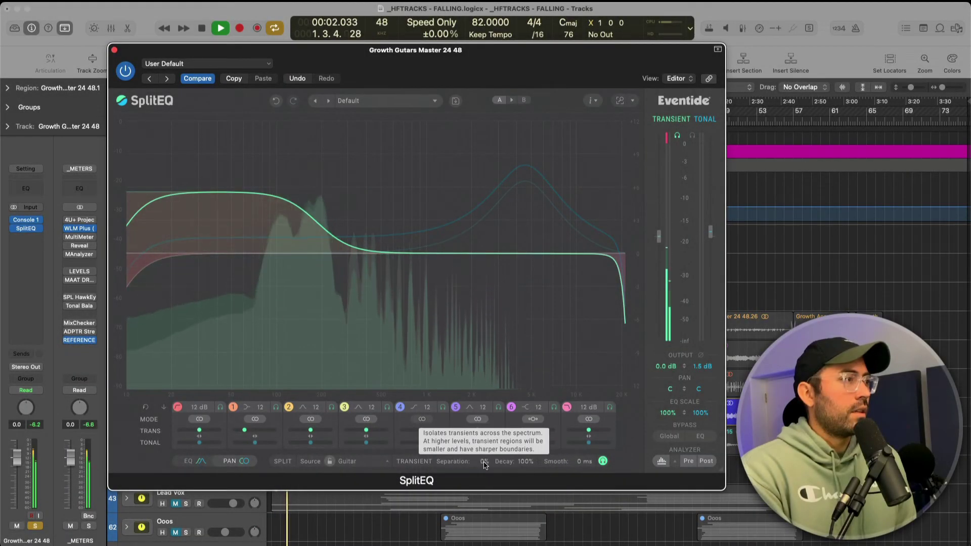
Step: Lower SplitEQ transient decay to 67%, raise separation back to 100%, and audition the guitars
key("space")
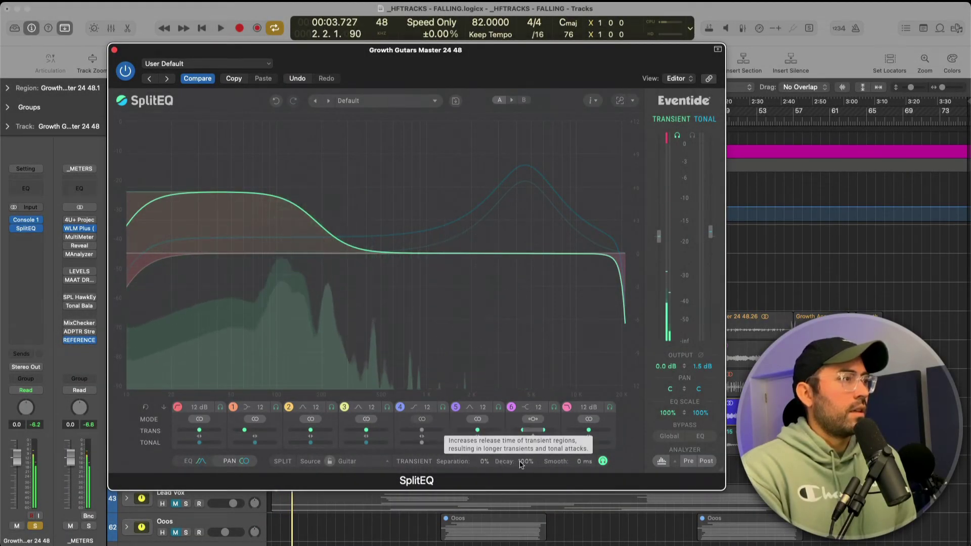
left_click_drag(526, 461, 527, 493)
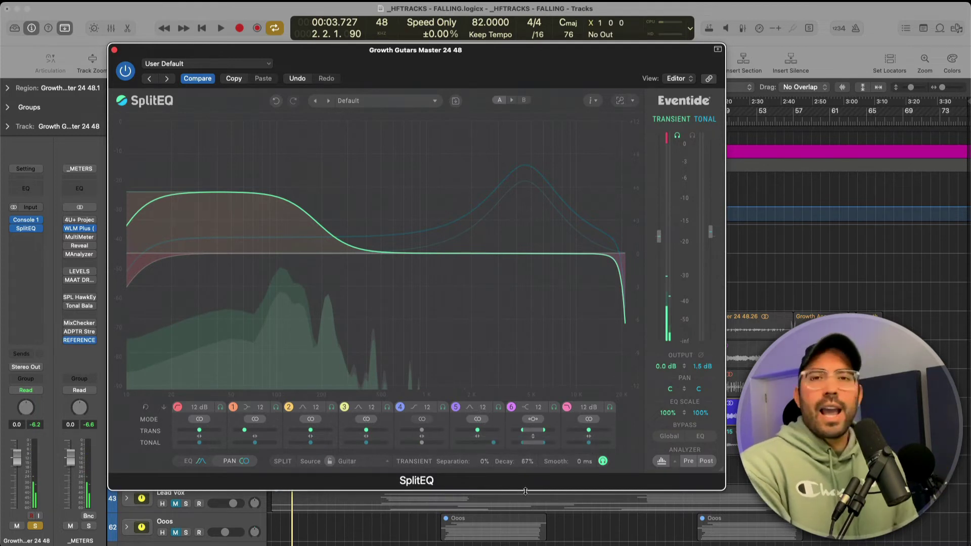
left_click_drag(485, 461, 485, 411)
key("space")
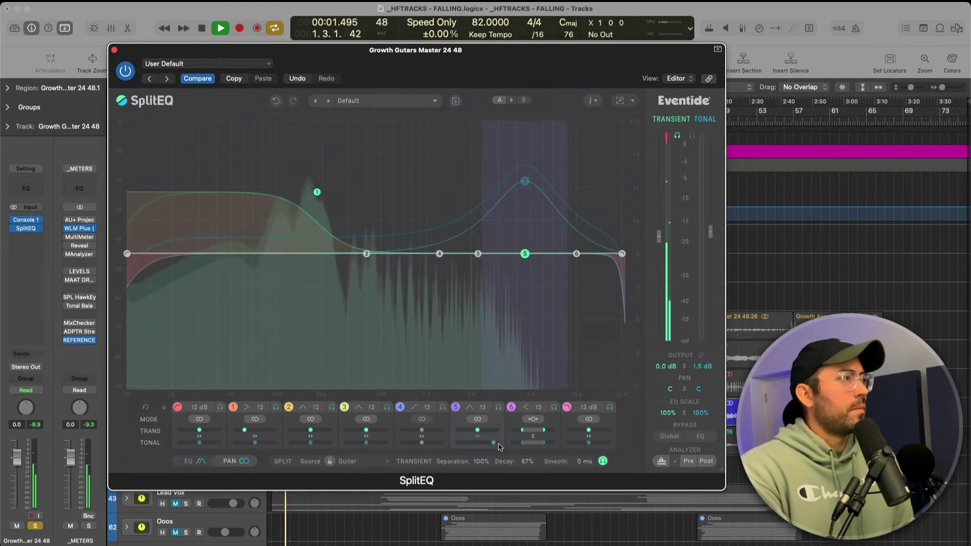
key("space")
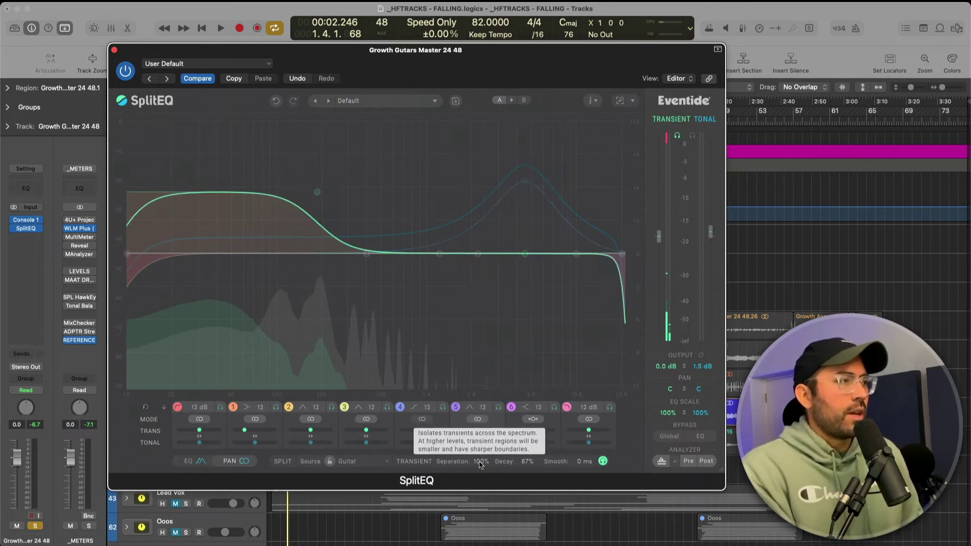
Step: Pull transient separation down to 50% and push decay up toward 85–100% while playing
left_click_drag(483, 463, 484, 483)
key("space")
key("space")
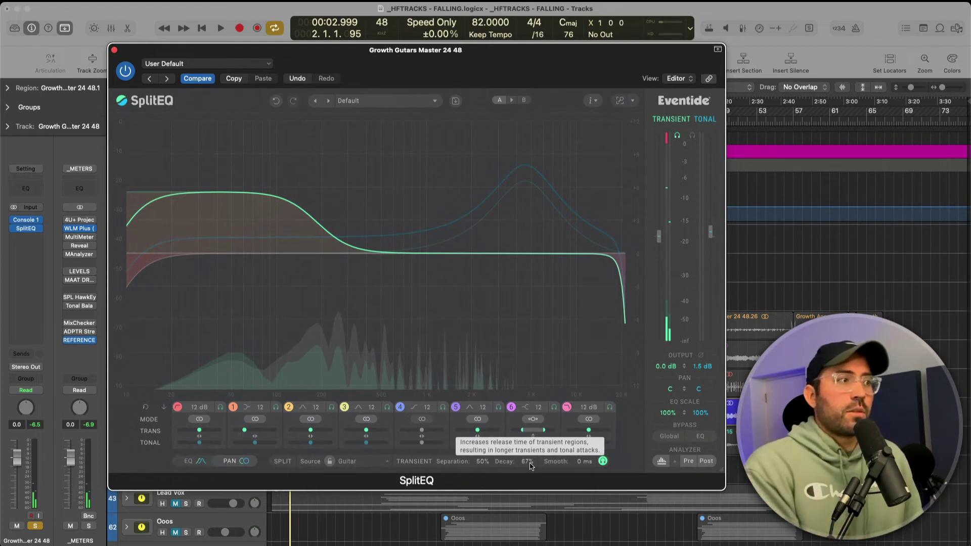
left_click_drag(530, 466, 530, 454)
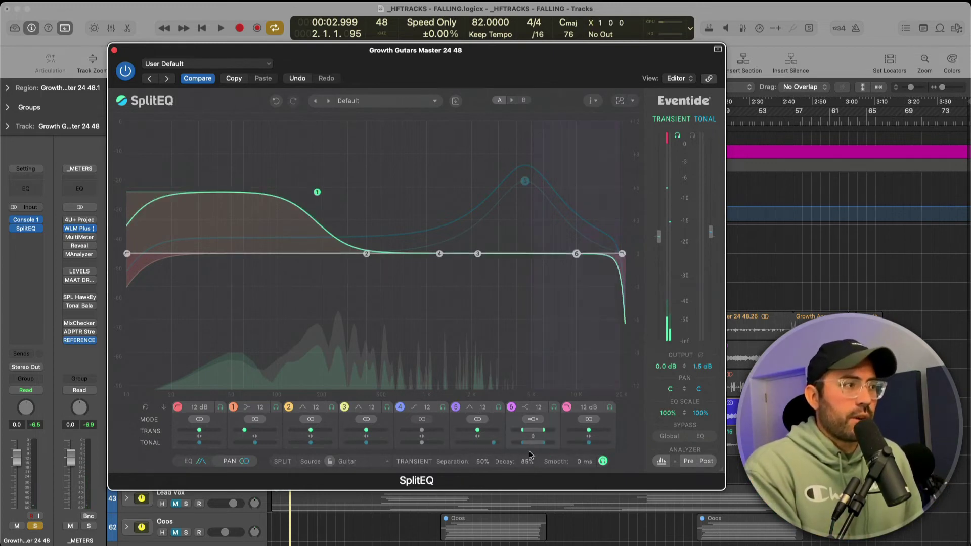
key("space")
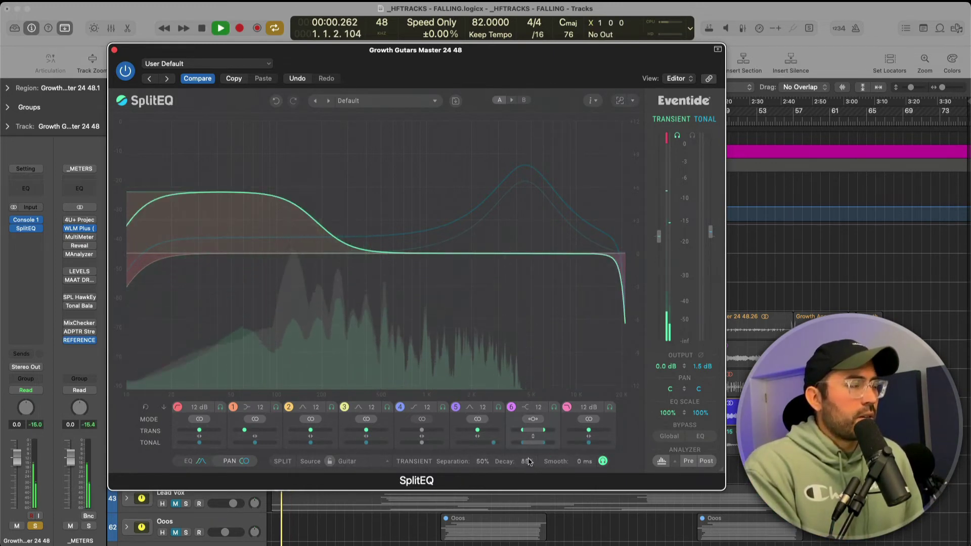
mouse_move(528, 461)
left_mouse_down()
mouse_move(530, 443)
mouse_move(529, 462)
left_mouse_up()
key("space")
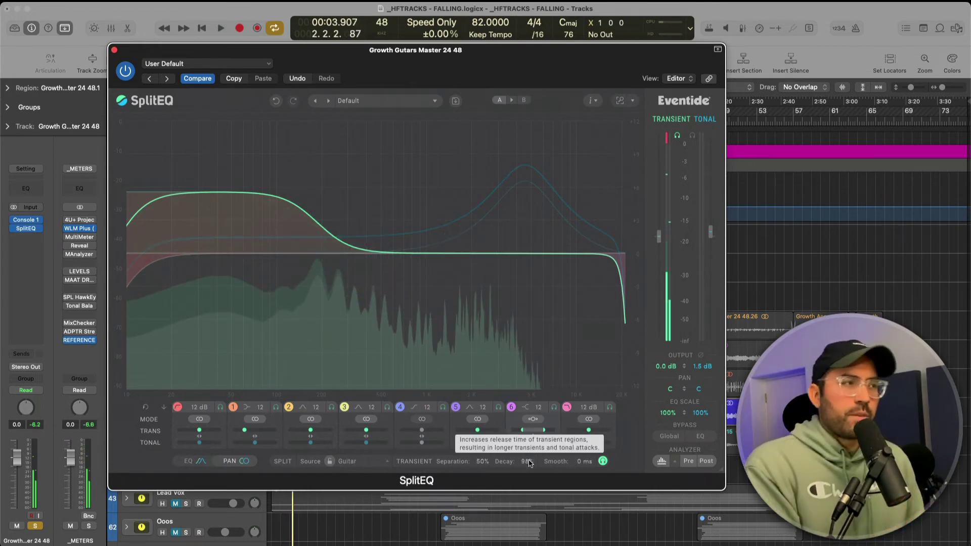
Step: Sweep transient decay down to 34%, then settle it at about 86% while auditioning
left_click_drag(529, 463, 527, 481)
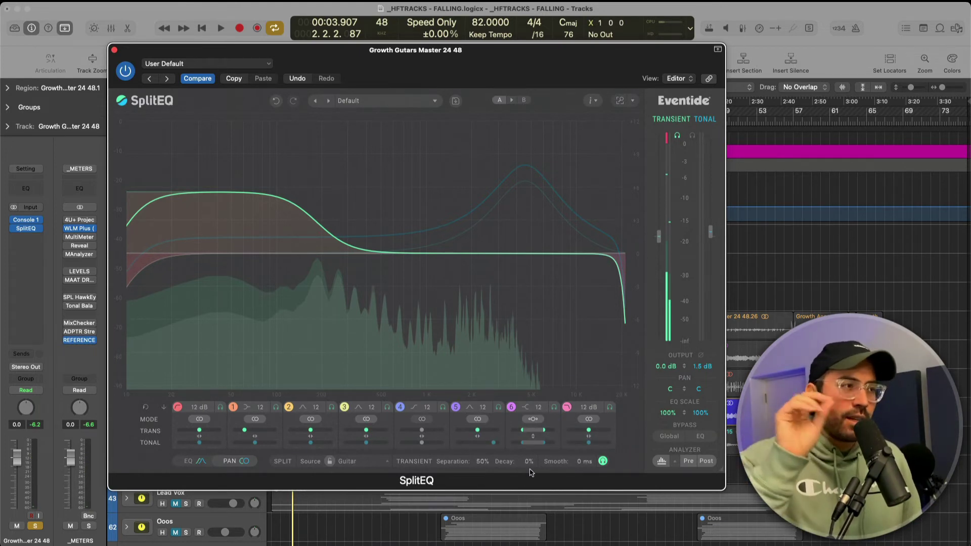
key("space")
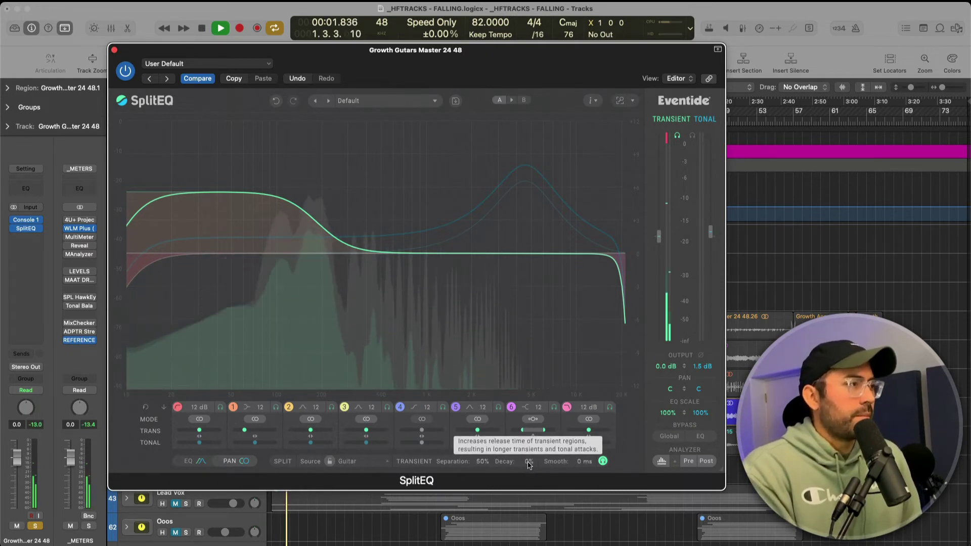
key("space")
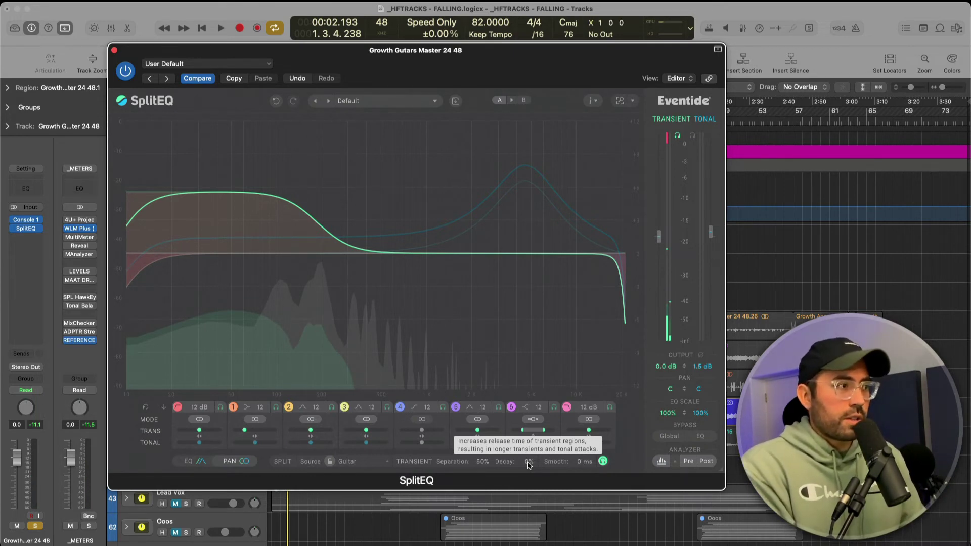
left_click_drag(529, 464, 530, 430)
key("space")
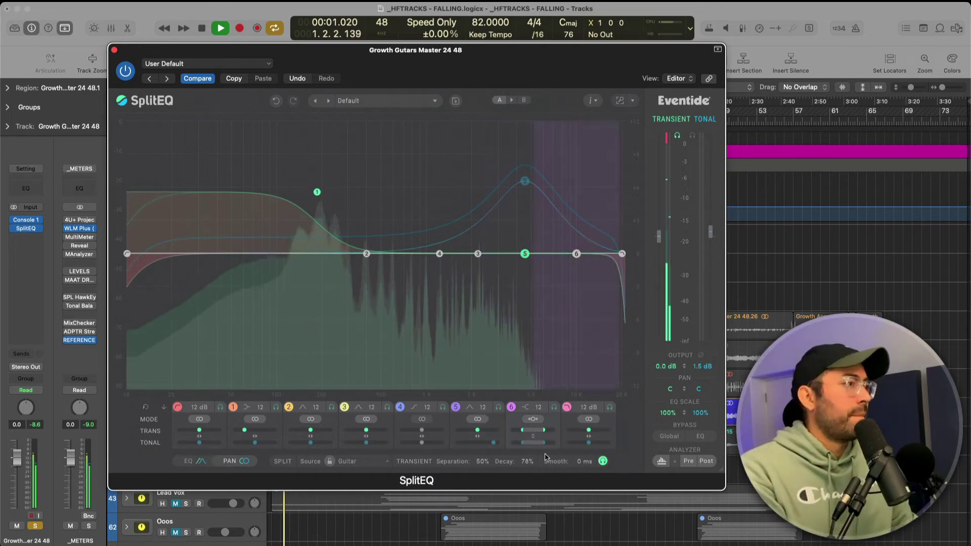
left_click_drag(528, 461, 527, 457)
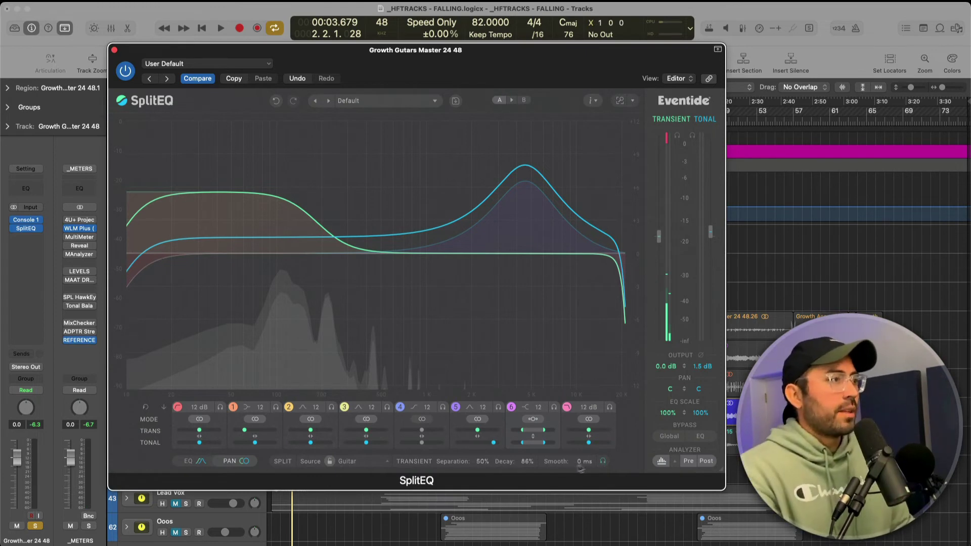
key("space")
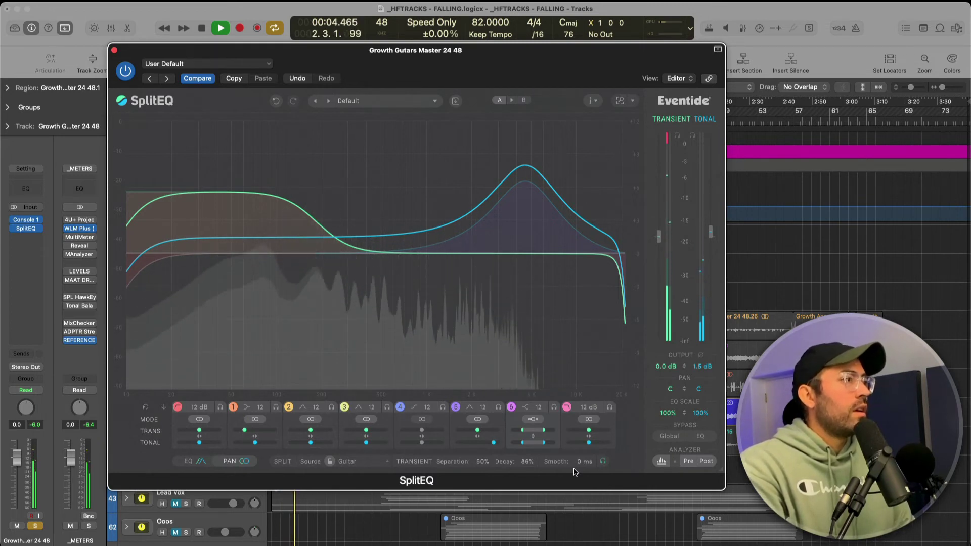
key("space")
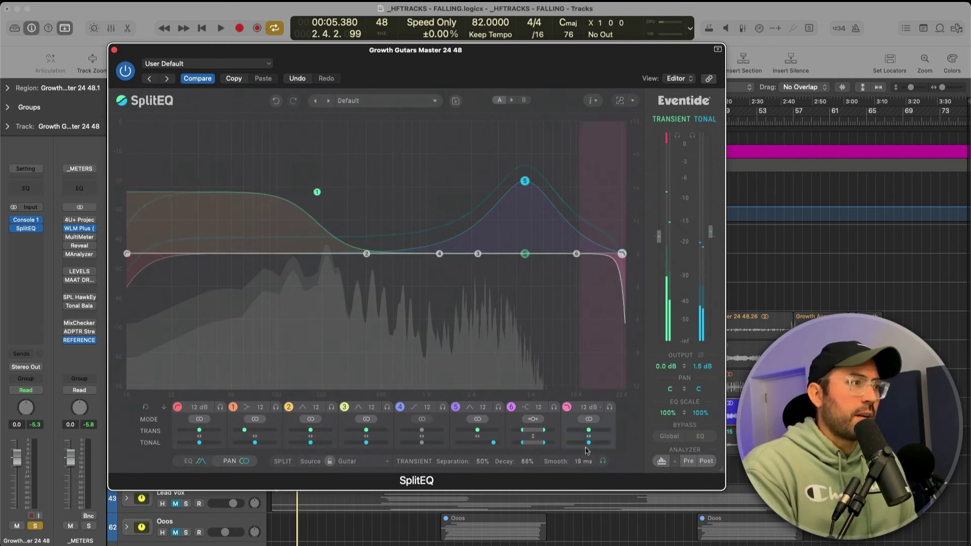
Step: Raise transient smoothing from 19 ms to 27 ms, then bring it back to about 21 ms
left_click_drag(583, 463, 584, 452)
key("space")
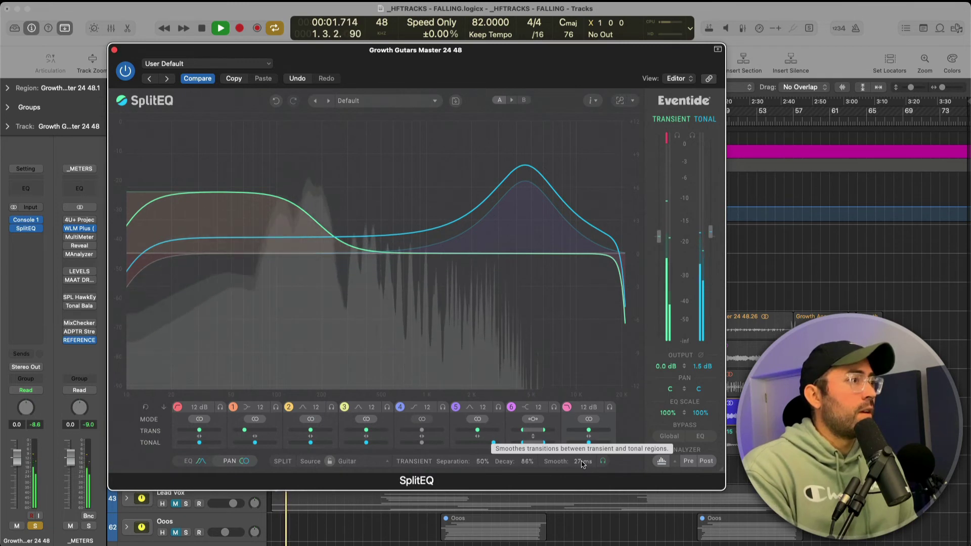
left_click_drag(583, 465, 582, 477)
key("space")
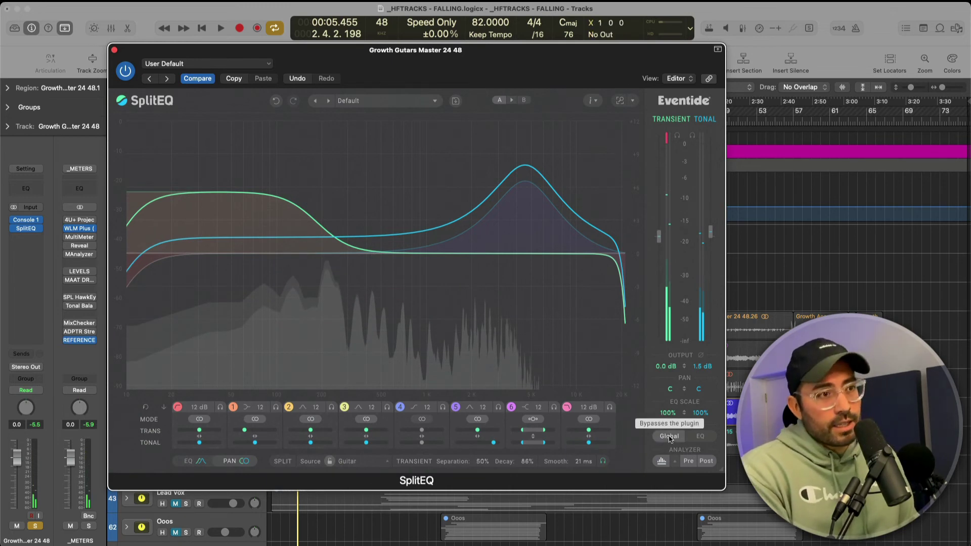
Step: Play the guitars from the start twice more, then close the guitars' SplitEQ window
key("space")
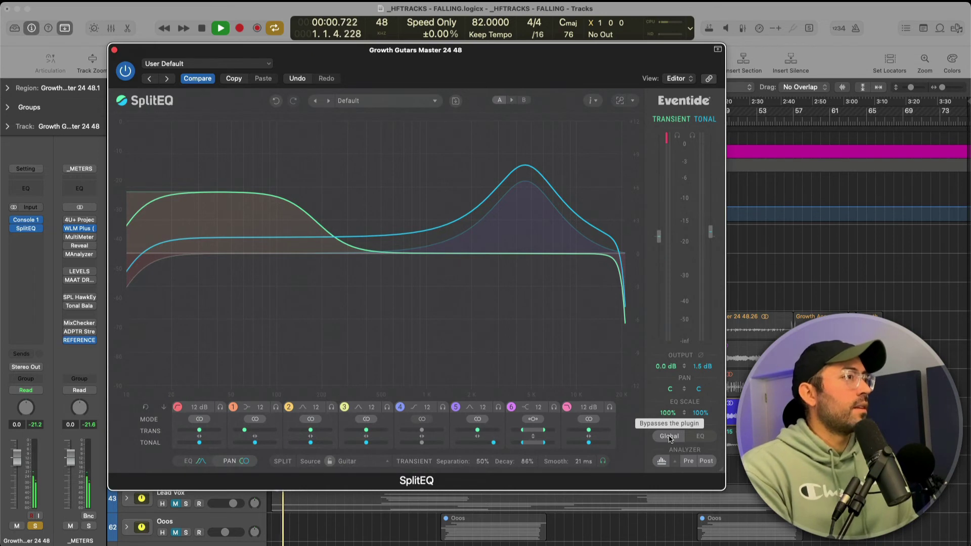
key("space")
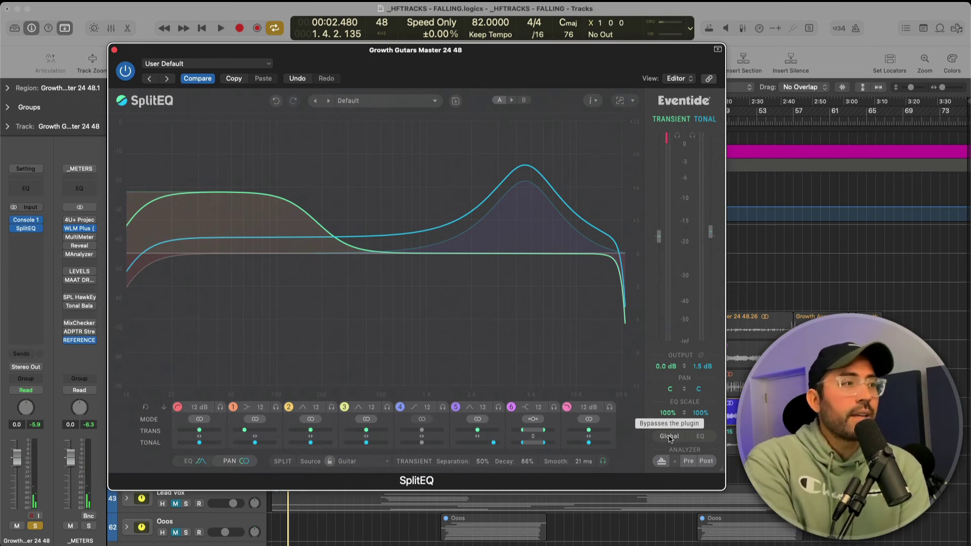
key("space")
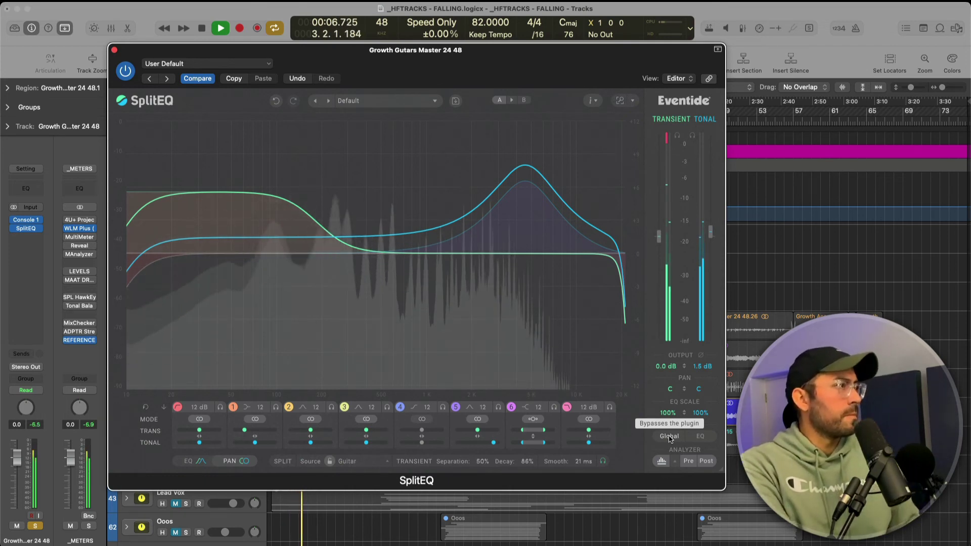
key("space")
key("super+w")
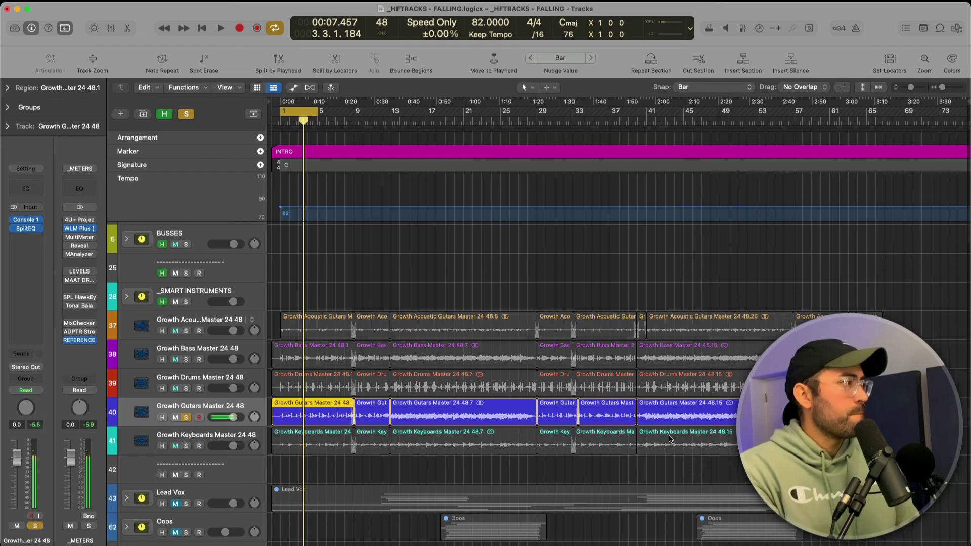
Step: Solo the Growth Acoustic Guitars and Growth Drums tracks and turn off cycle looping
left_click(186, 331)
left_click(186, 389)
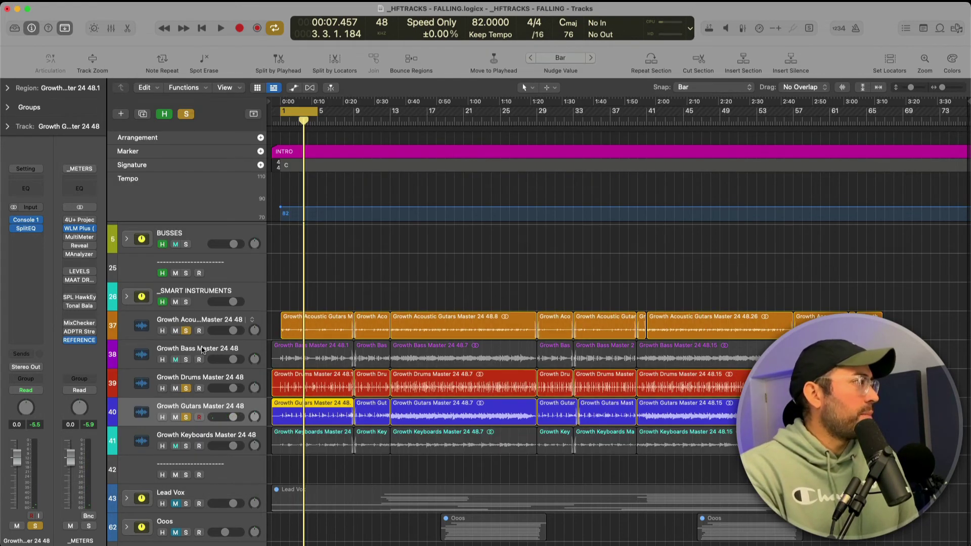
key("c")
Step: Show the Mixer in Tracks view and move SplitEQ one insert slot later in the chain
key("x")
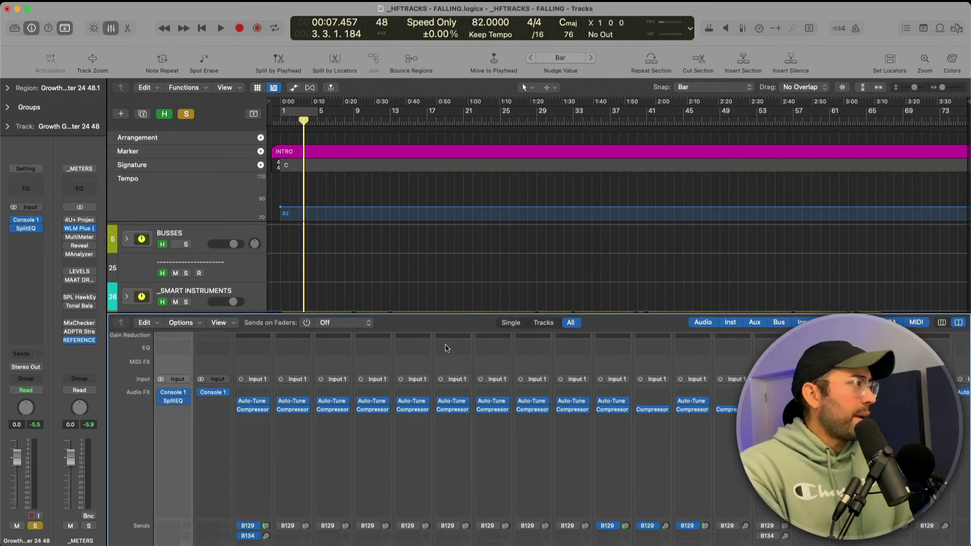
left_click(458, 348)
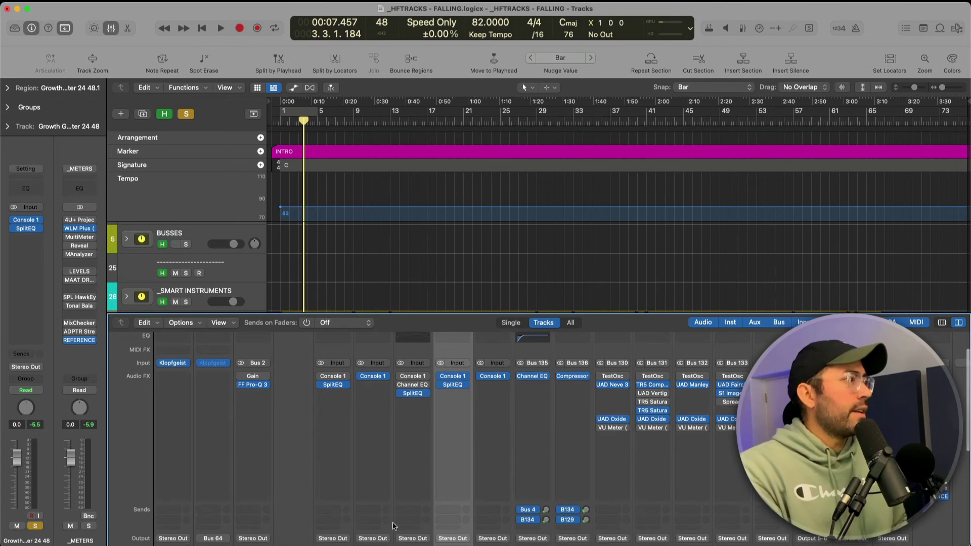
scroll(374, 409, "down", 1)
left_click_drag(332, 375, 332, 382)
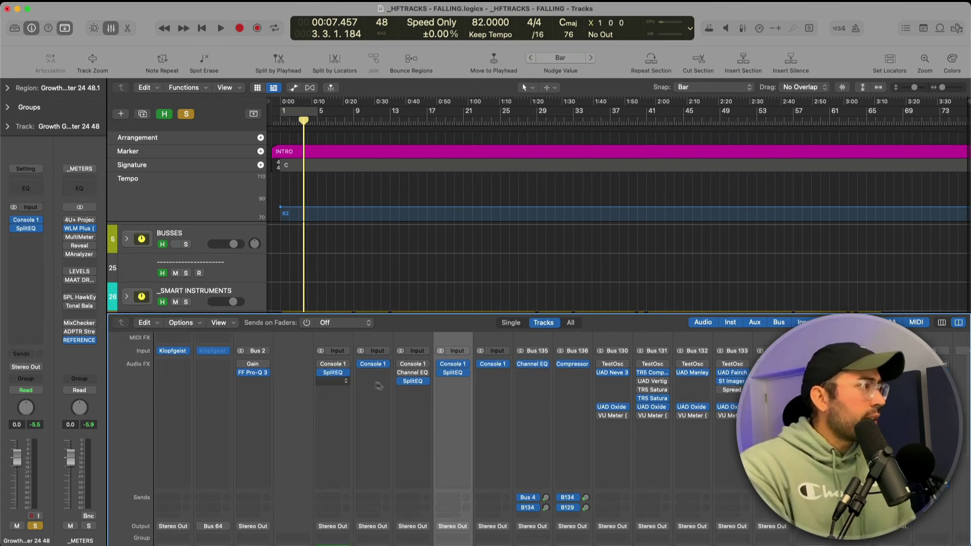
left_click_drag(453, 386, 453, 383)
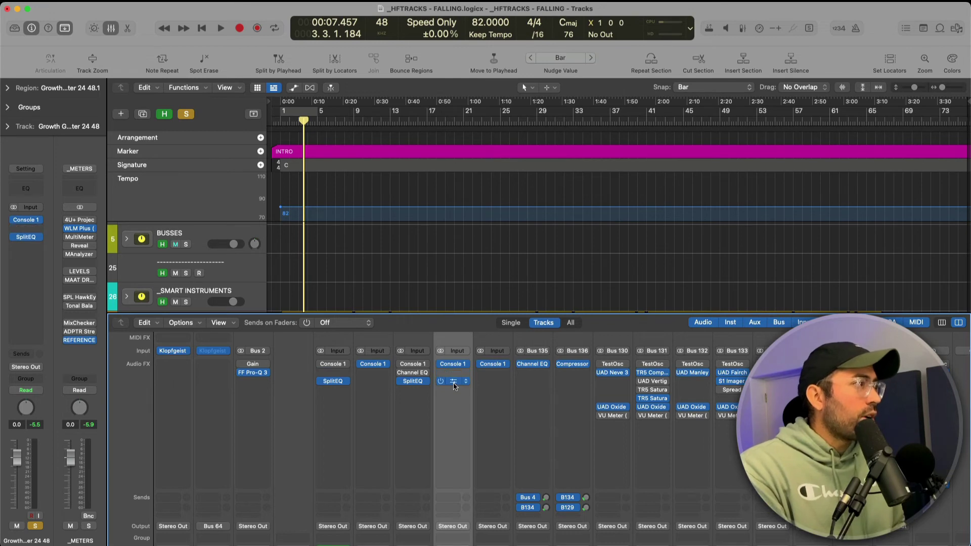
Step: Select the bass, drums and guitars channel strips in the Mixer
scroll(430, 481, "down", 1)
scroll(424, 518, "down", 3)
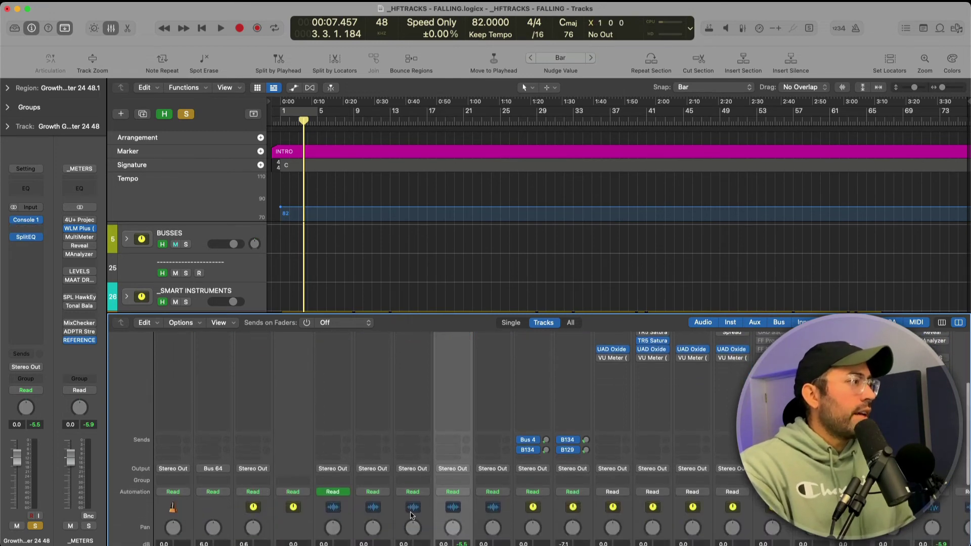
left_click(414, 516)
left_click(344, 514)
Step: Audition the mix, re-enable the bypassed SplitEQ inserts, and replay from the song start
scroll(354, 496, "up", 5)
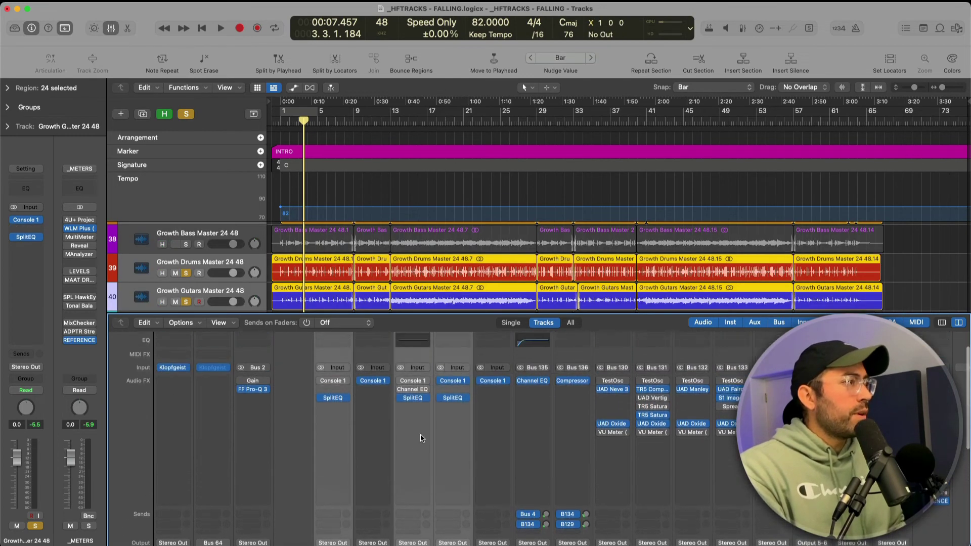
key("space")
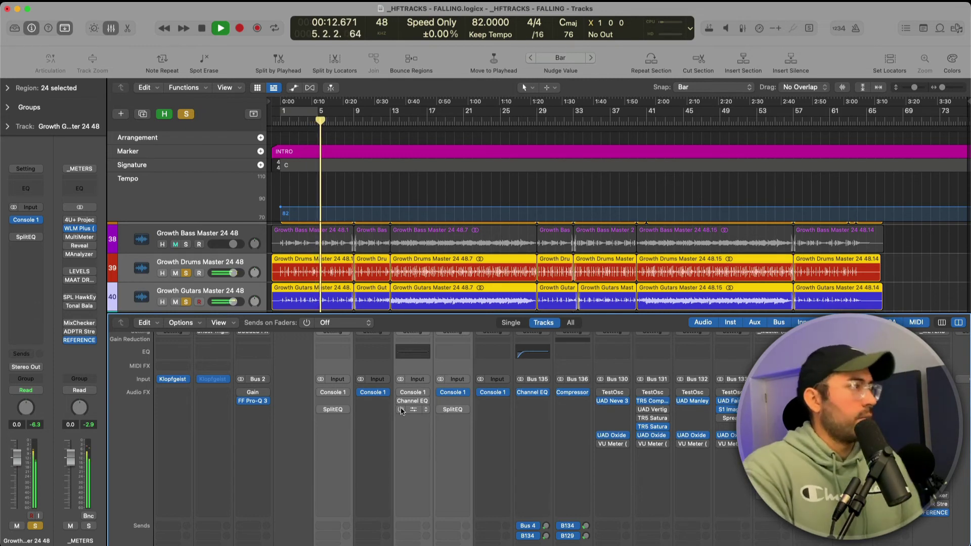
key("space")
left_click(401, 410, "alt")
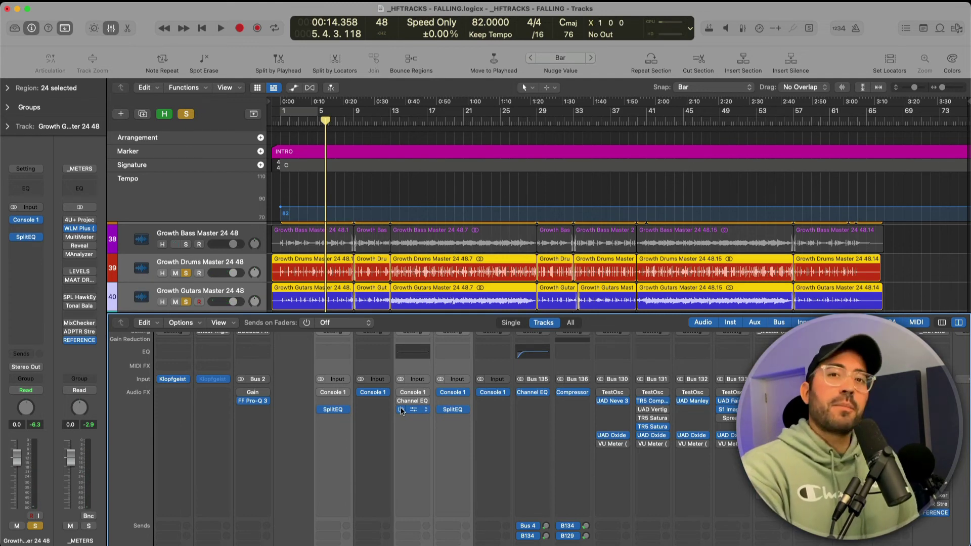
key("Return")
key("space")
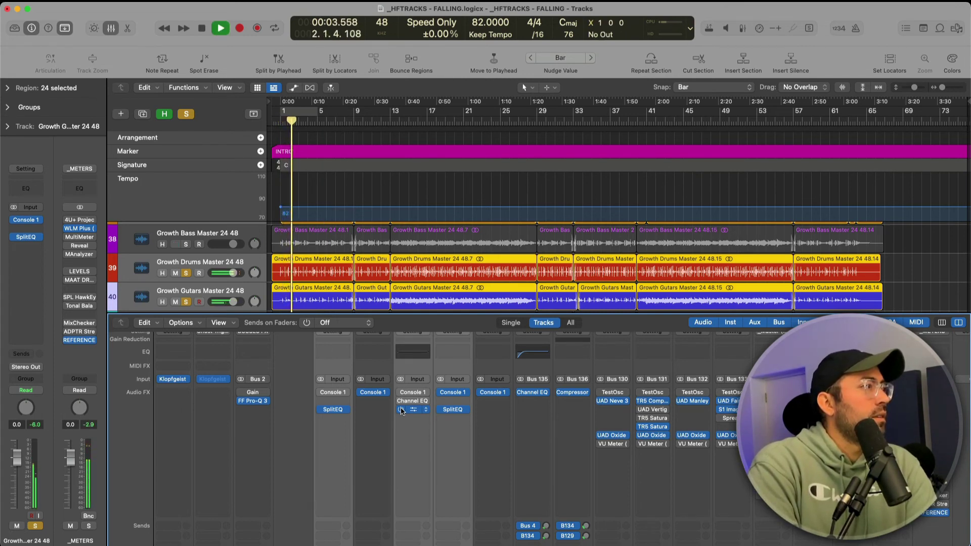
Step: Open the drums' SplitEQ and lower its high-pass from 54 Hz to 47 Hz with Q 2.0
left_click(402, 416)
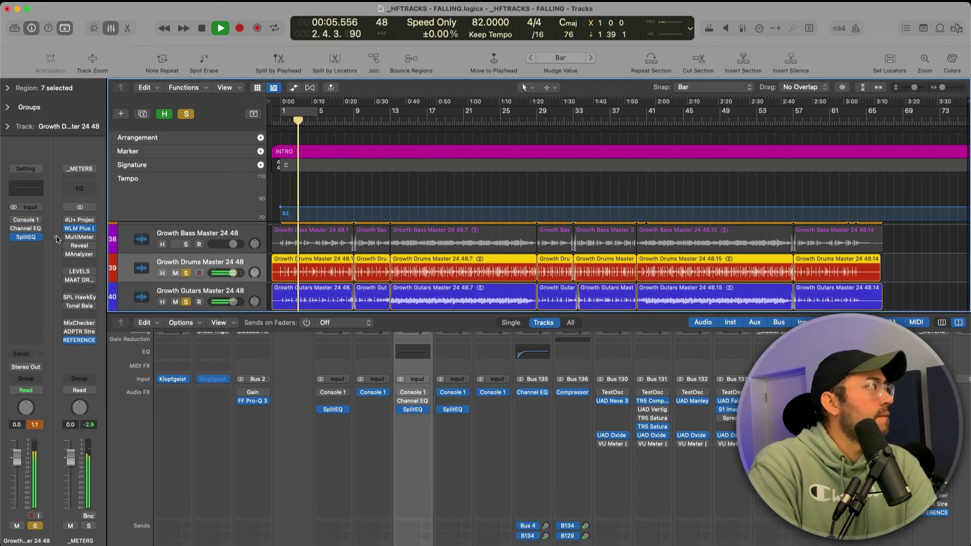
left_click(26, 237)
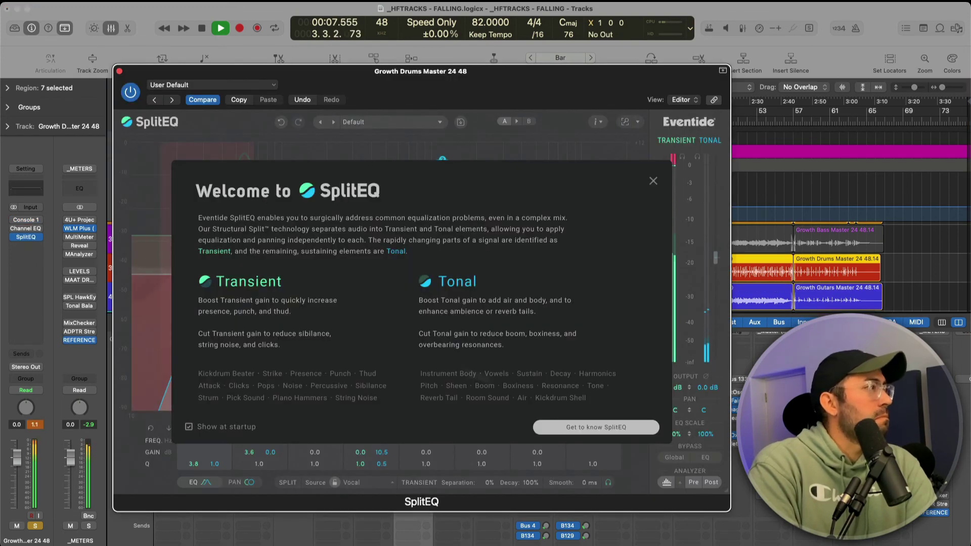
left_click(596, 428)
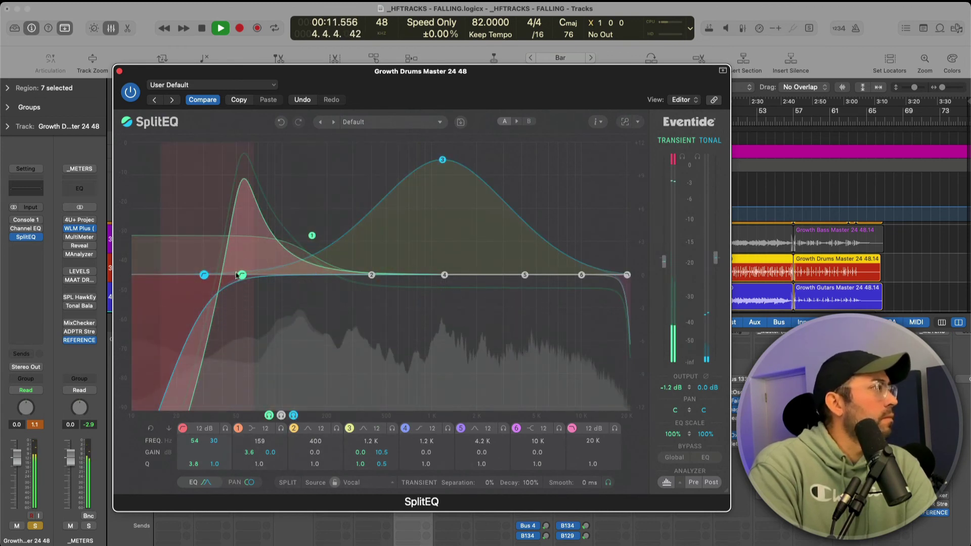
left_click_drag(235, 276, 230, 300)
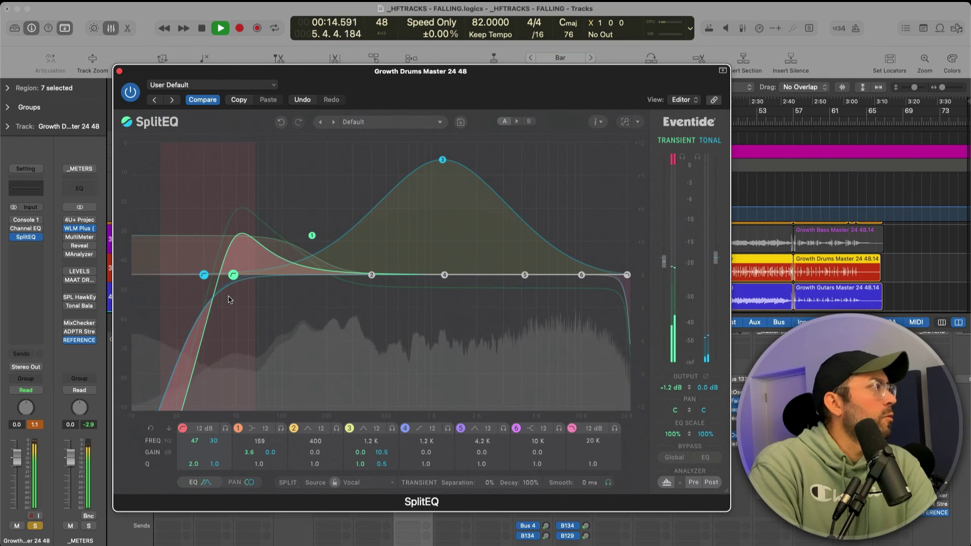
Step: Close the SplitEQ window, select the Guitars, Drums and Bass channels, and bypass their SplitEQs
left_click(119, 71)
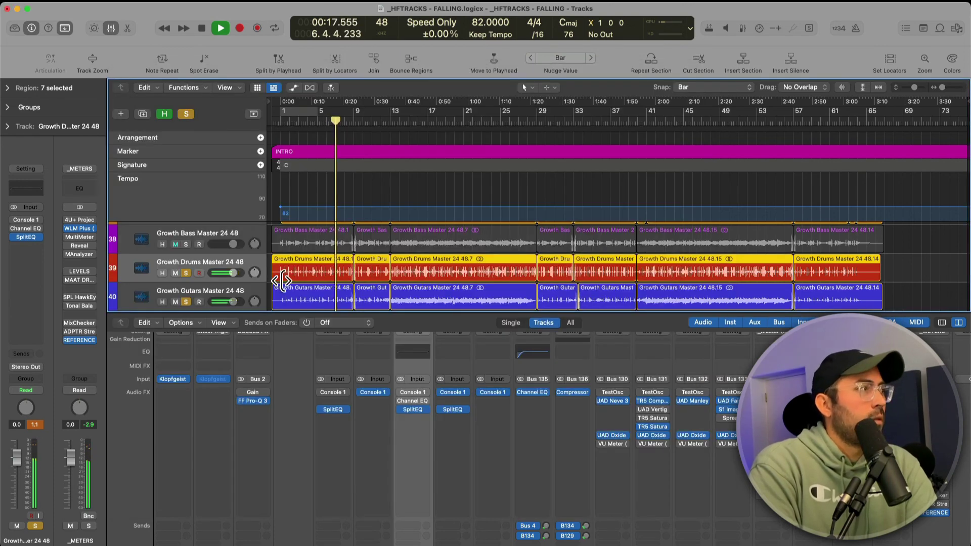
scroll(420, 485, "down", 2)
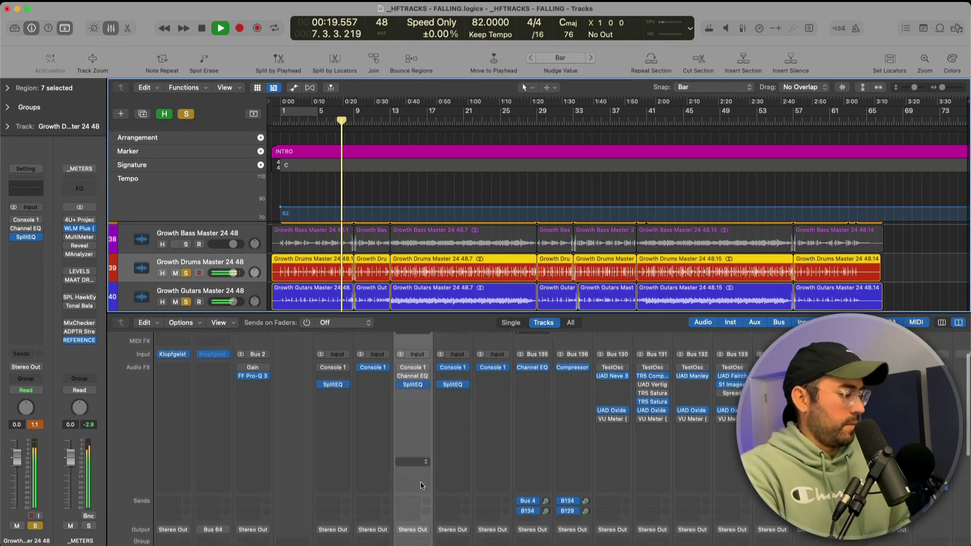
scroll(421, 485, "down", 1)
key("space")
key("Down")
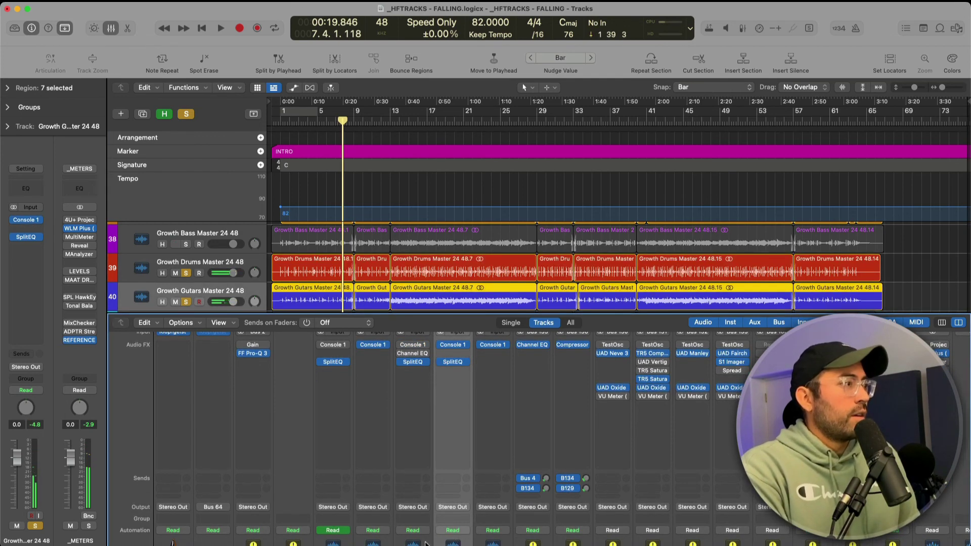
left_click(424, 544, "shift")
left_click(321, 544, "shift")
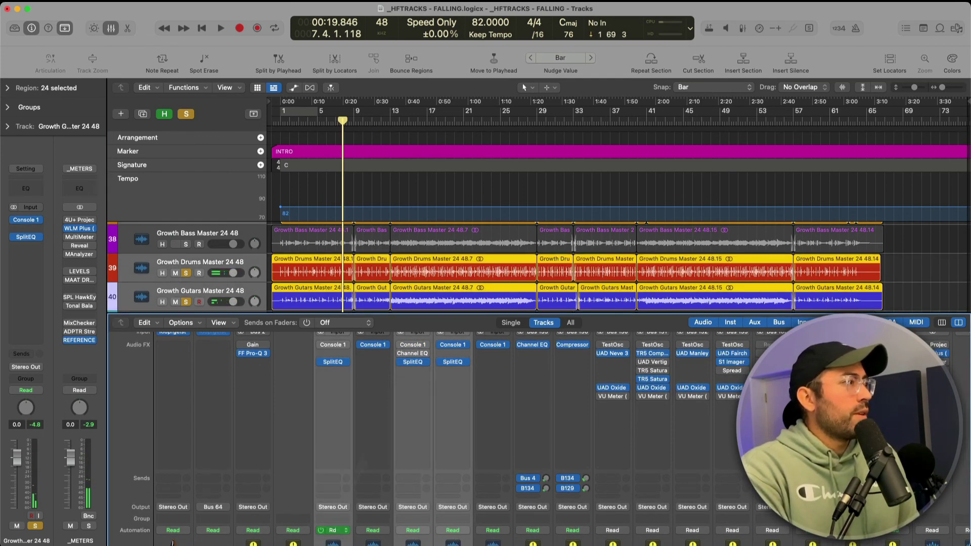
left_click(401, 362)
Step: Play the mix from the start with SplitEQ bypassed, then re-enabled, to compare
key("Return")
key("space")
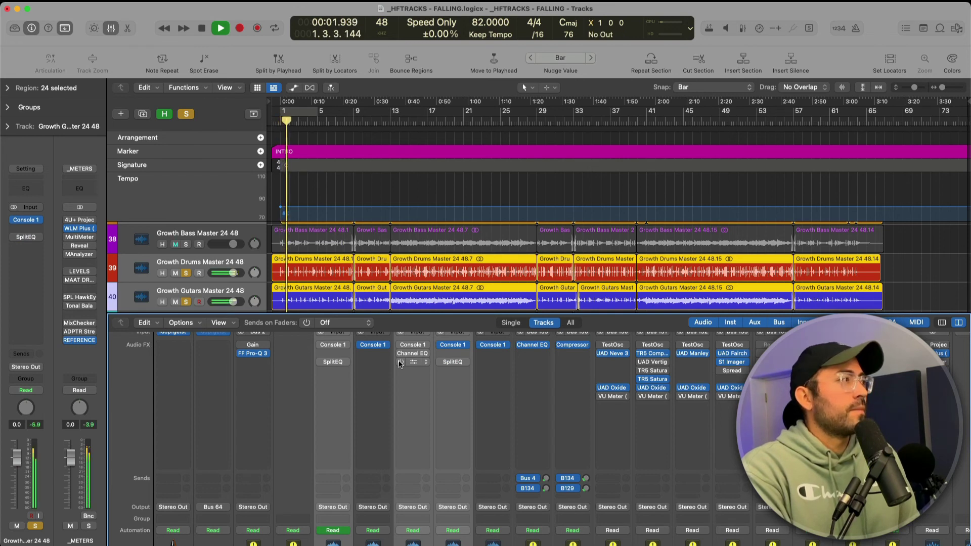
key("space")
left_click(401, 362)
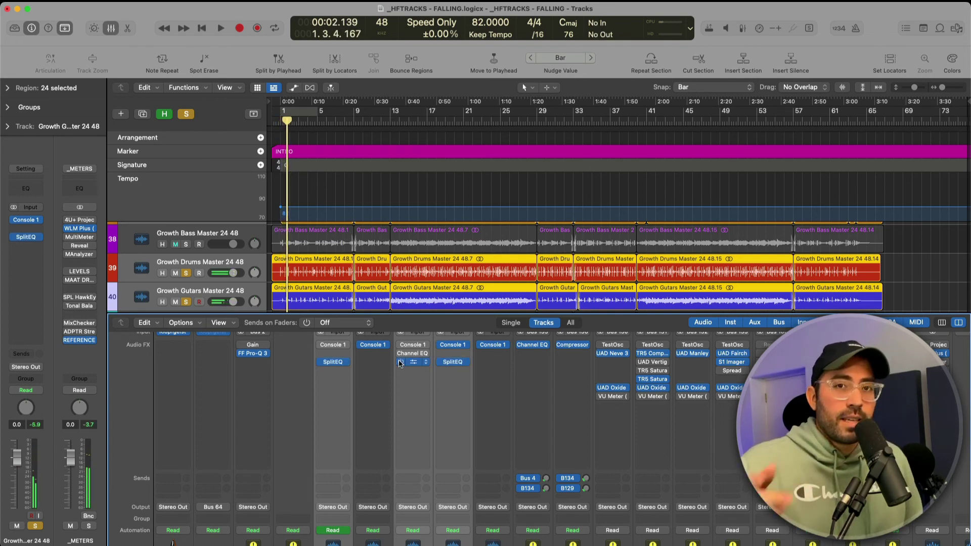
key("Return")
key("space")
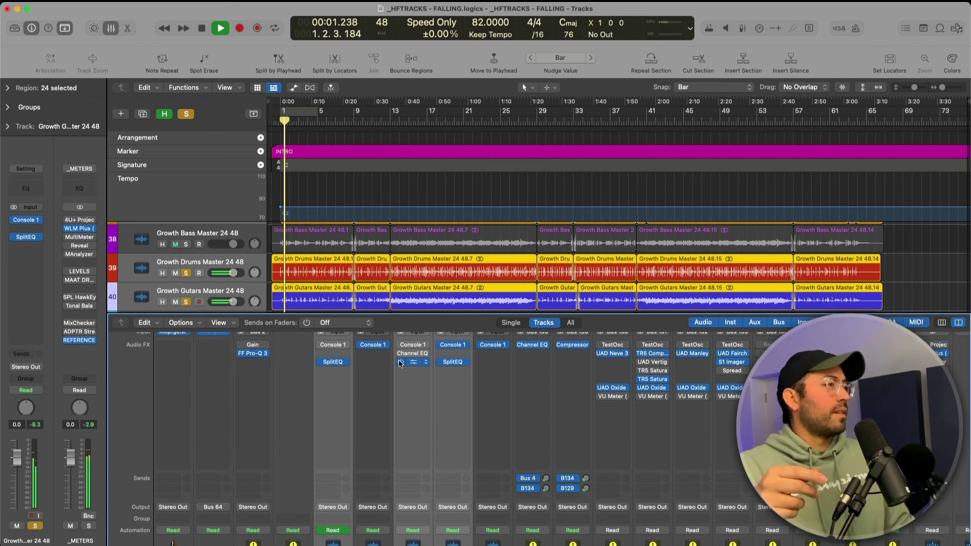
key("space")
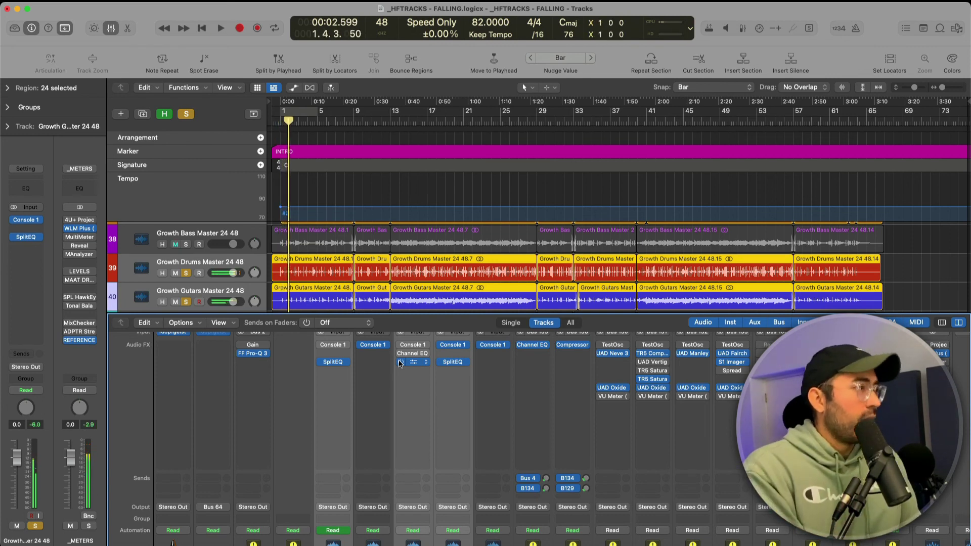
Step: Reopen the drums' SplitEQ, dismiss the welcome overlay, and shift the window slightly left
left_click(417, 362)
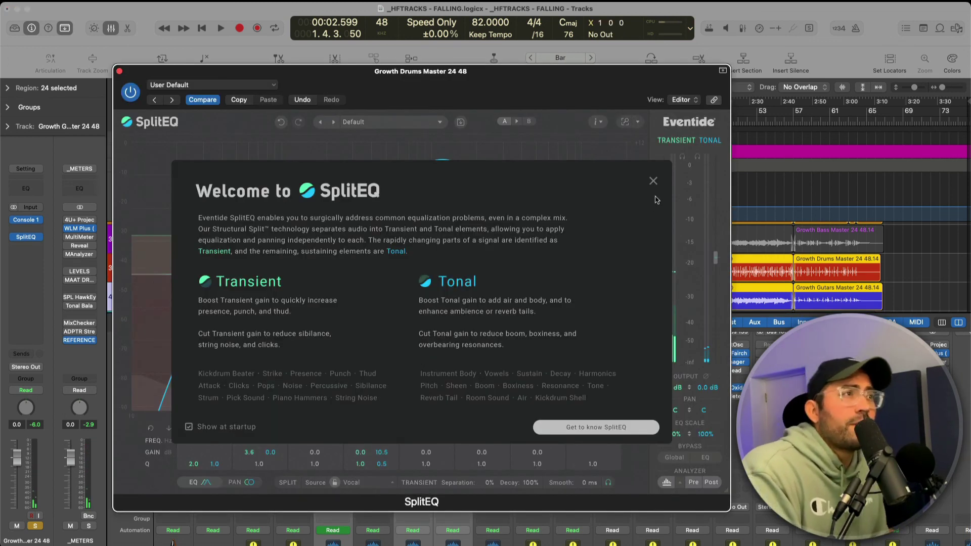
left_click(654, 181)
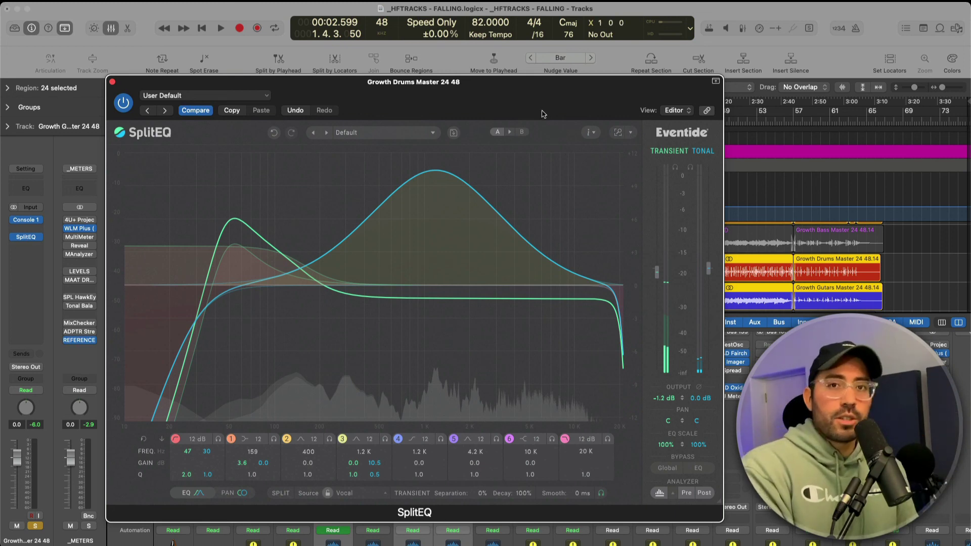
left_click_drag(508, 105, 496, 109)
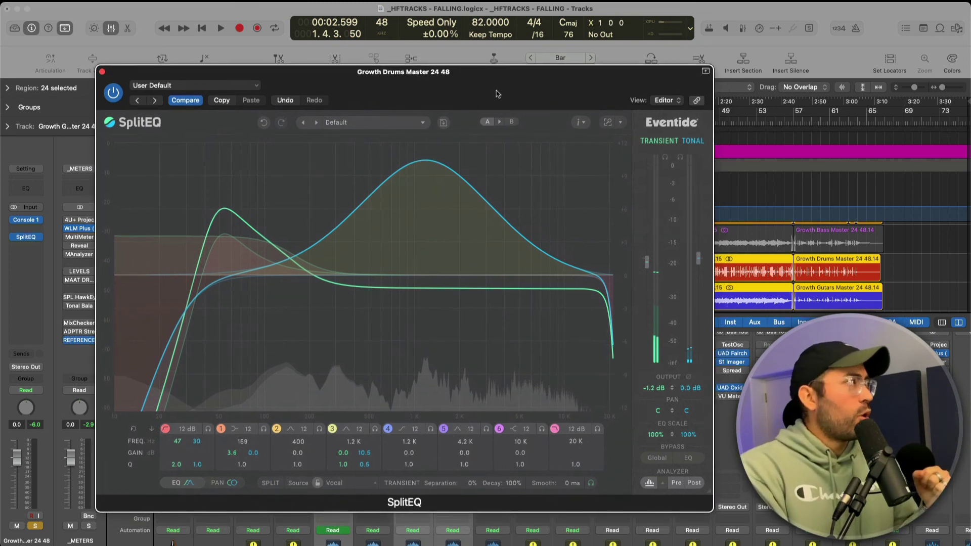